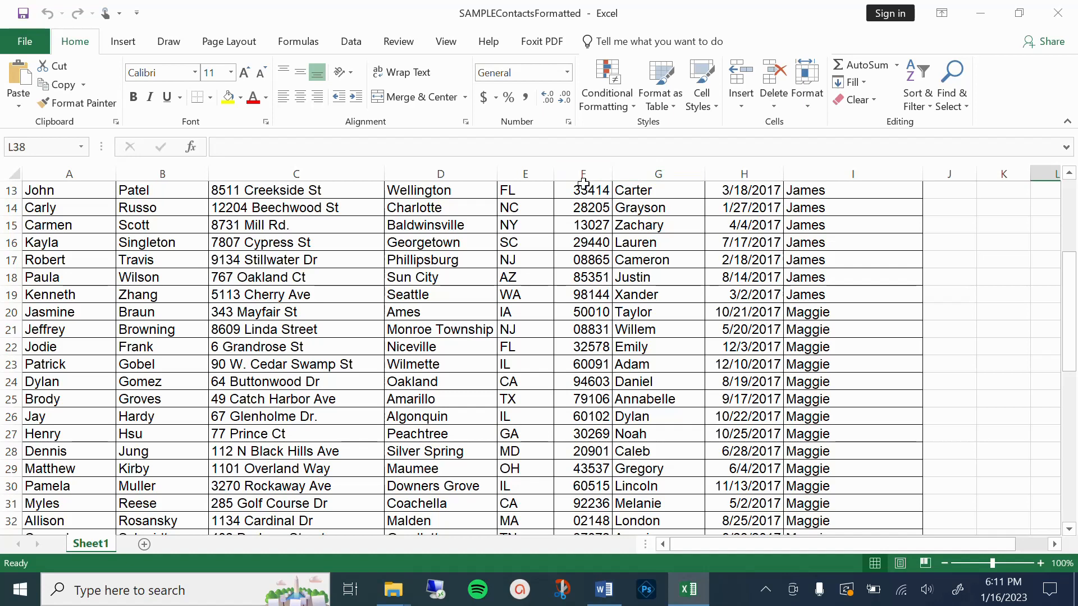
Step: Examine the column headings and contact rows in the SAMPLEContactsFormatted worksheet
scroll(588, 205, up, 4)
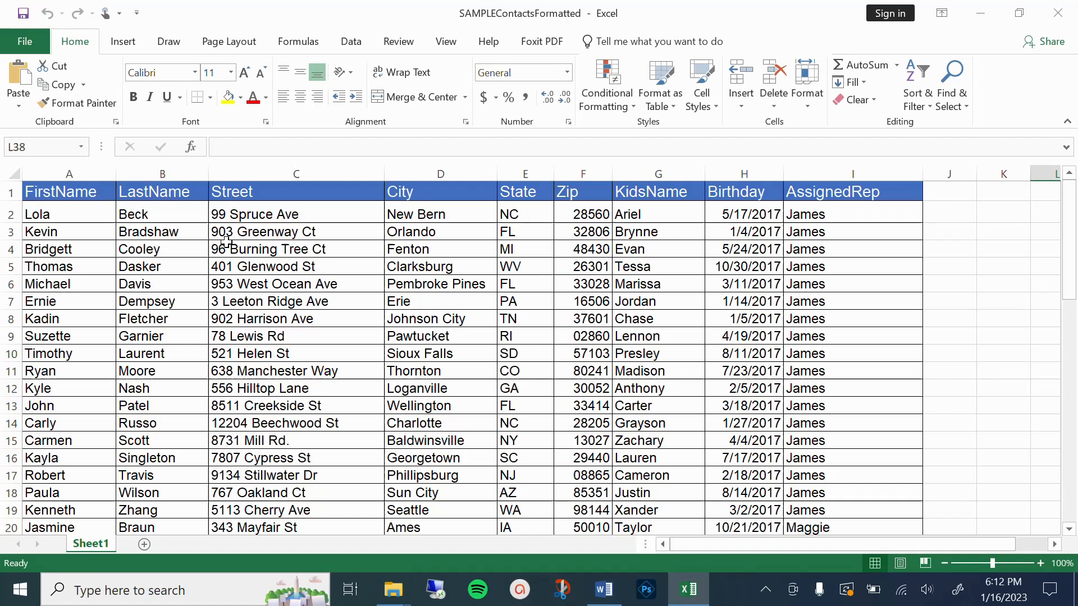
scroll(168, 224, down, 1)
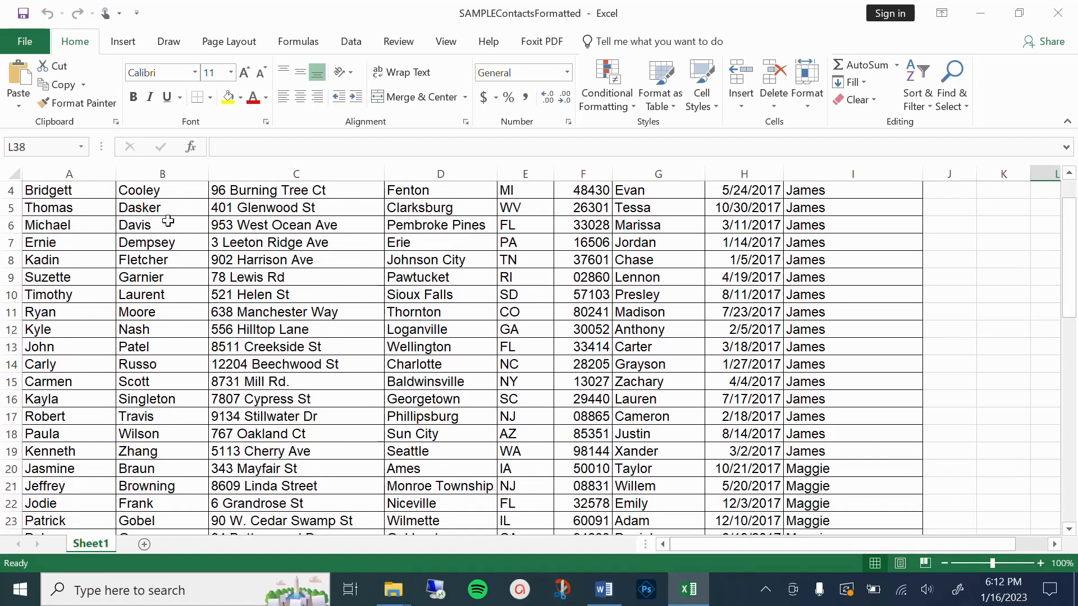
scroll(280, 306, up, 1)
scroll(270, 266, down, 1)
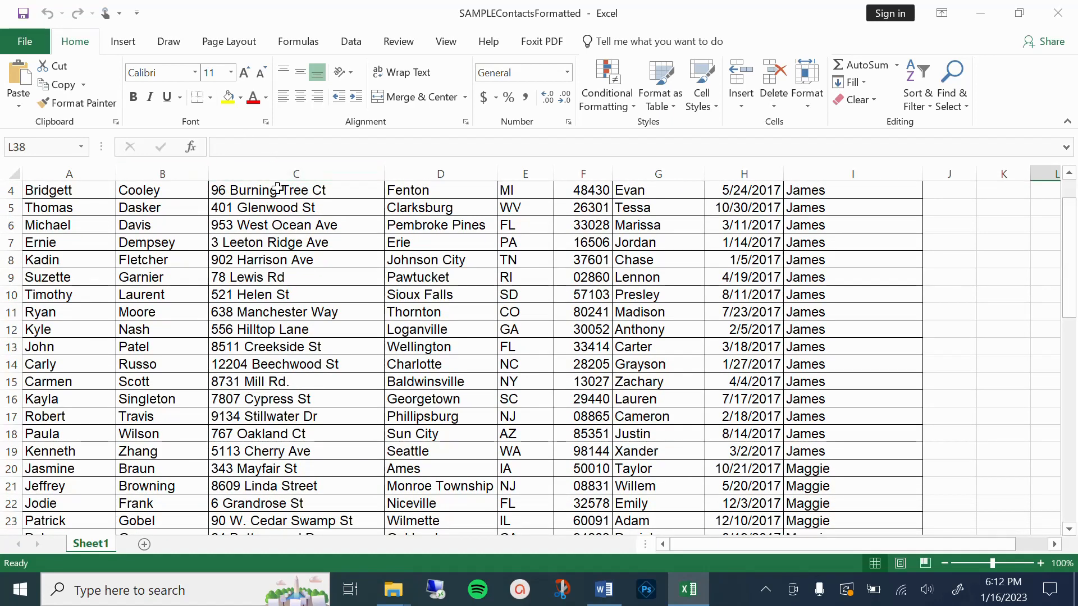
scroll(291, 226, up, 1)
scroll(291, 225, up, 1)
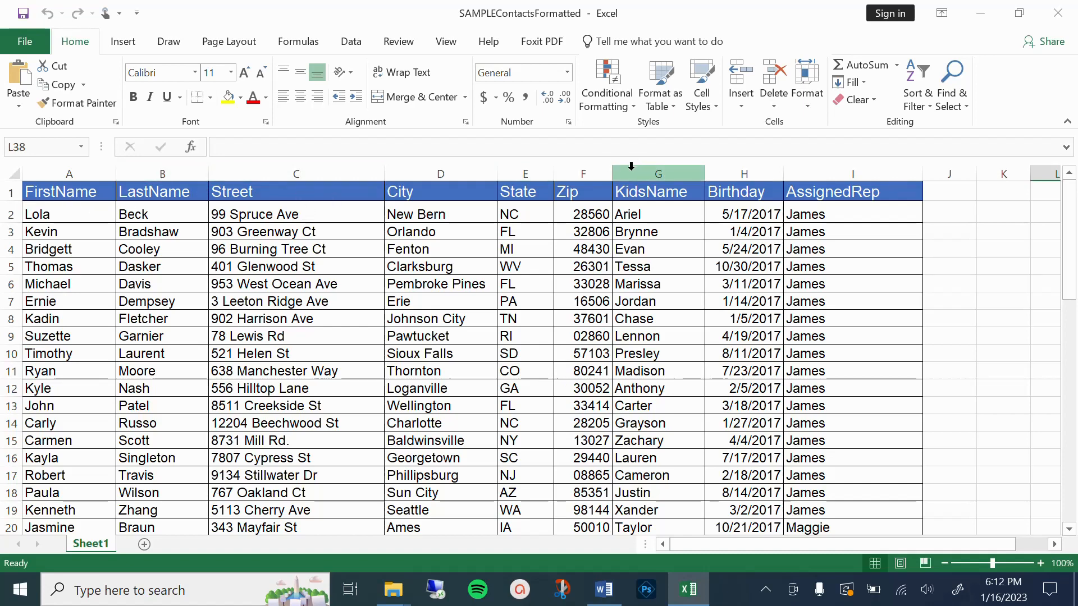
Step: Switch to the SAMPLELETTER document in Word and review its text and the callouts marking where the merge fields belong
drag(739, 14, 343, 99)
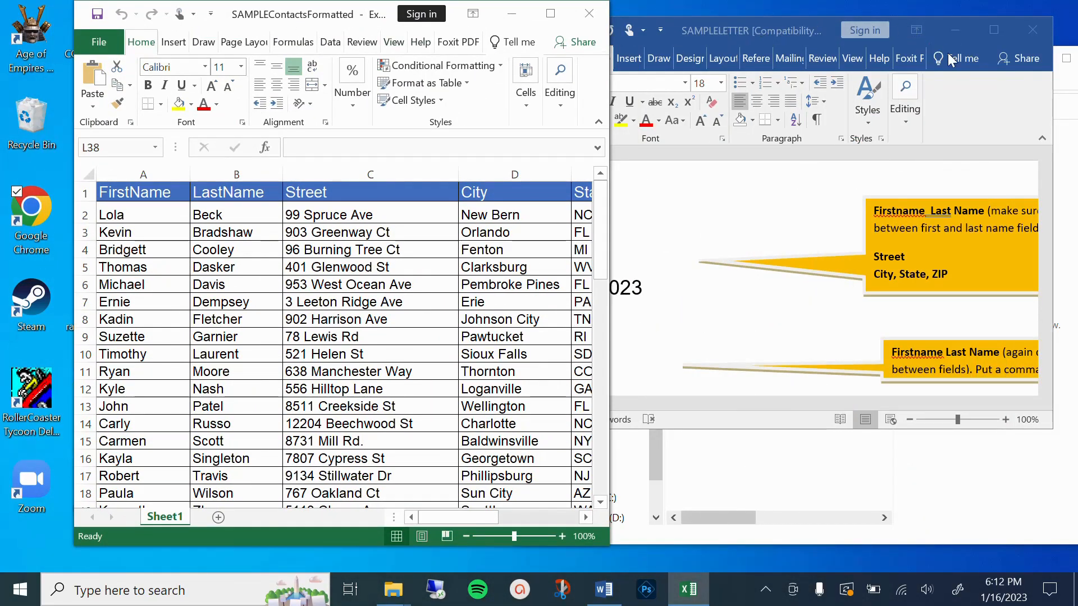
click(982, 29)
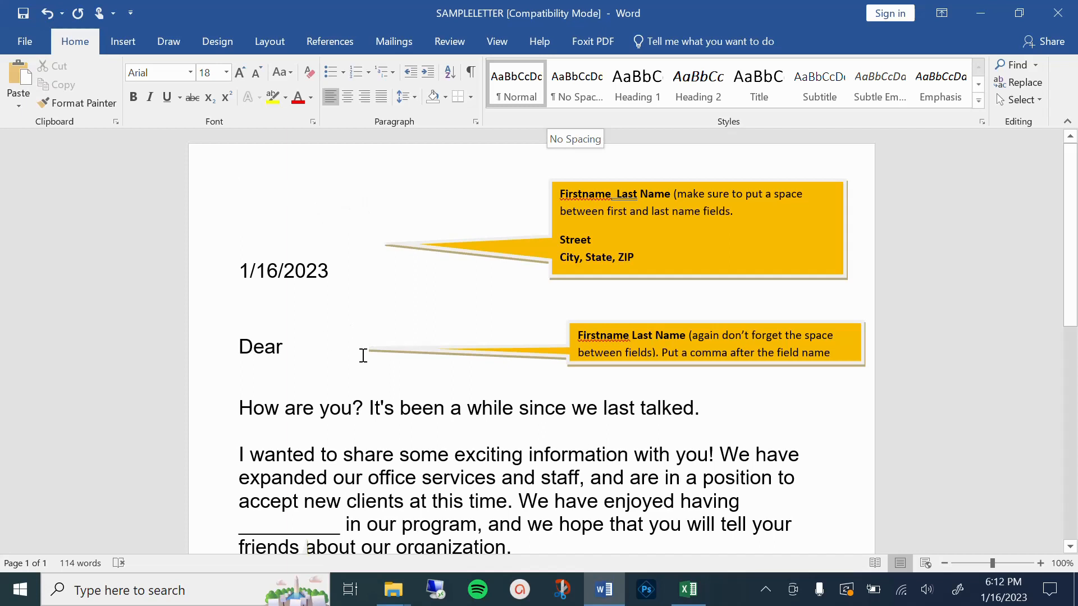
scroll(414, 344, down, 1)
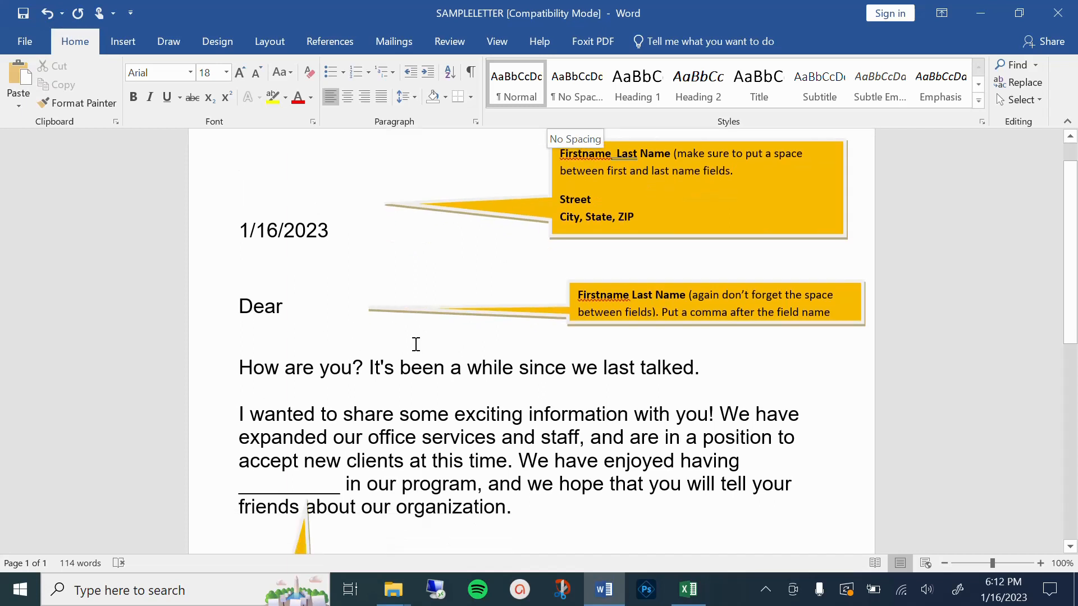
scroll(370, 499, down, 1)
scroll(374, 474, down, 5)
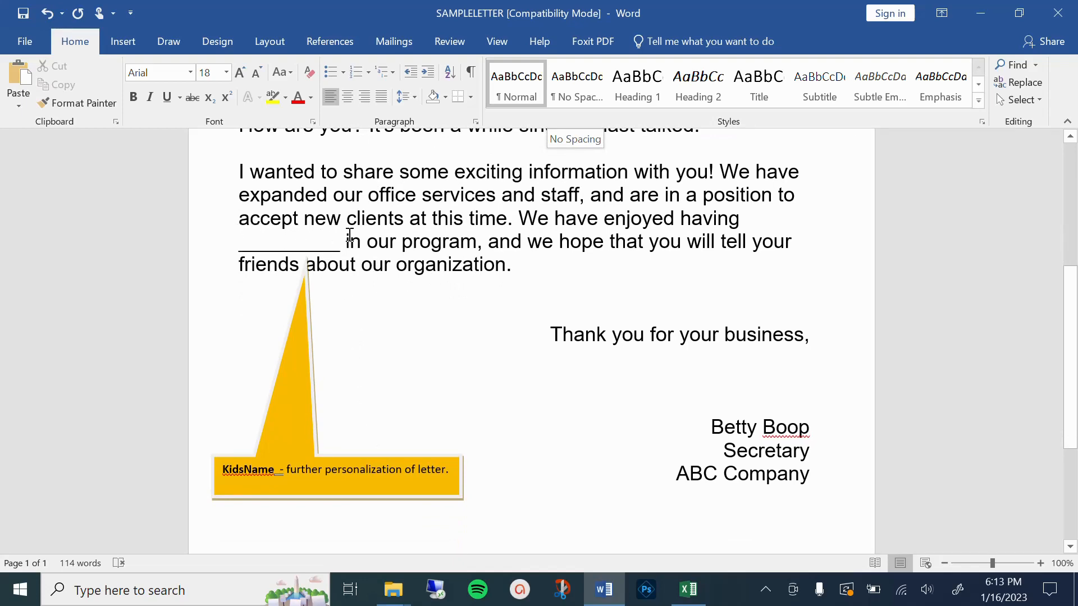
scroll(669, 331, up, 5)
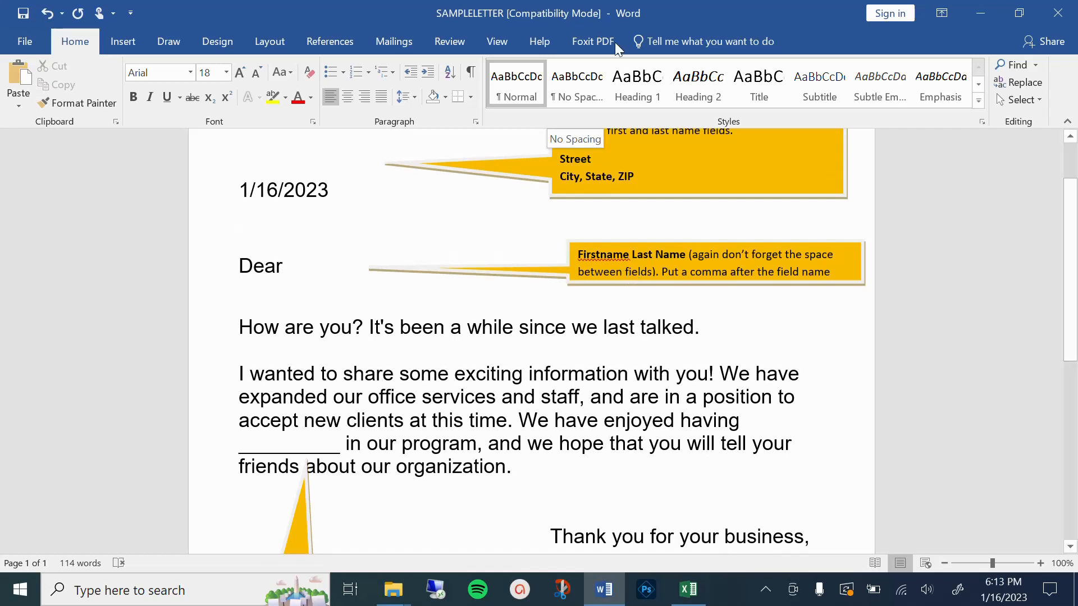
scroll(604, 305, up, 2)
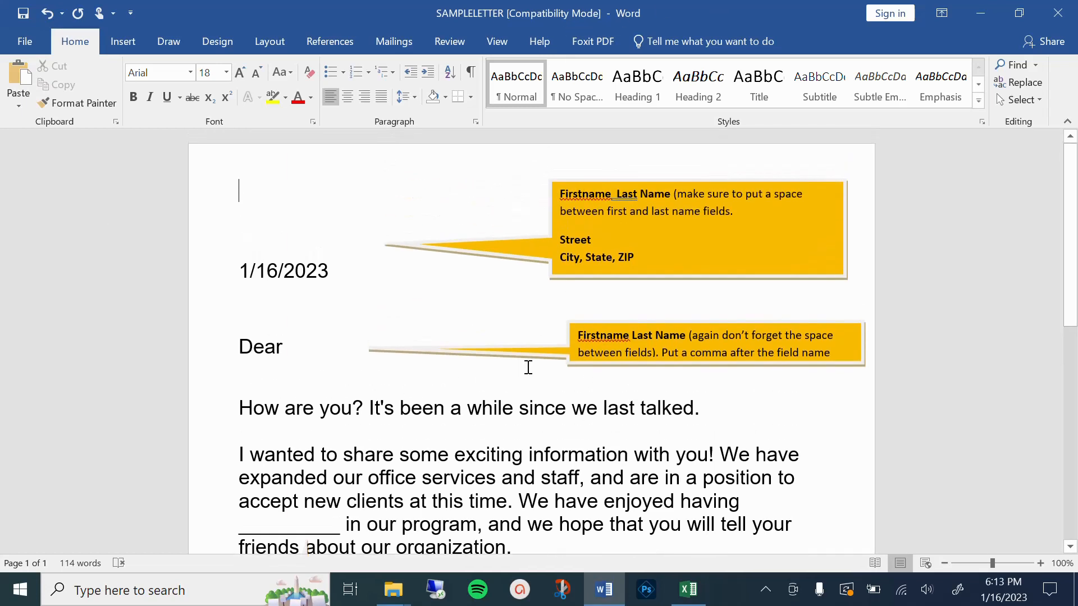
scroll(402, 461, down, 1)
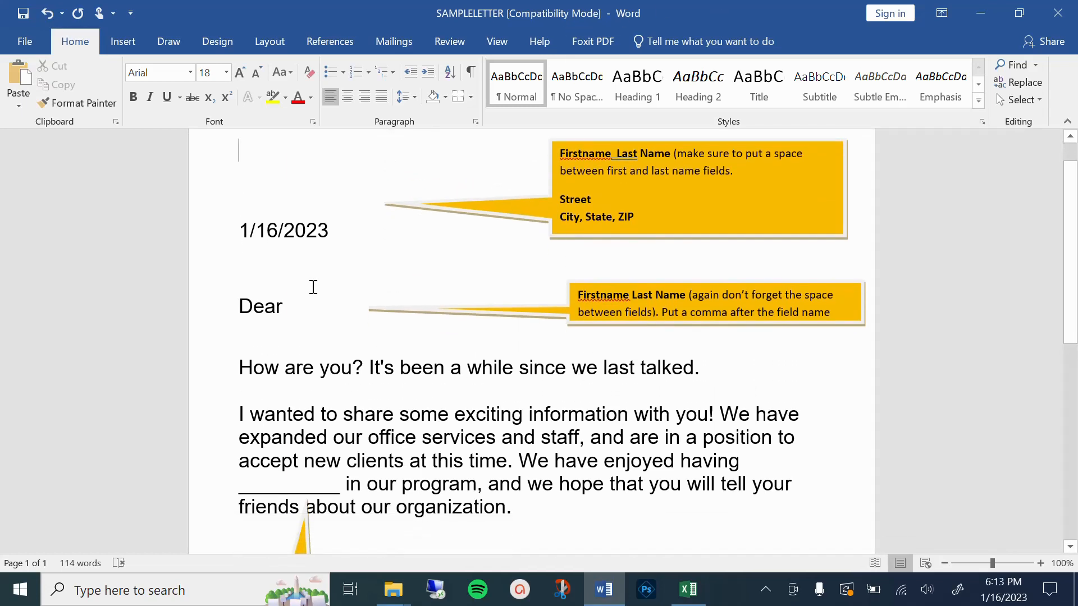
scroll(564, 371, down, 6)
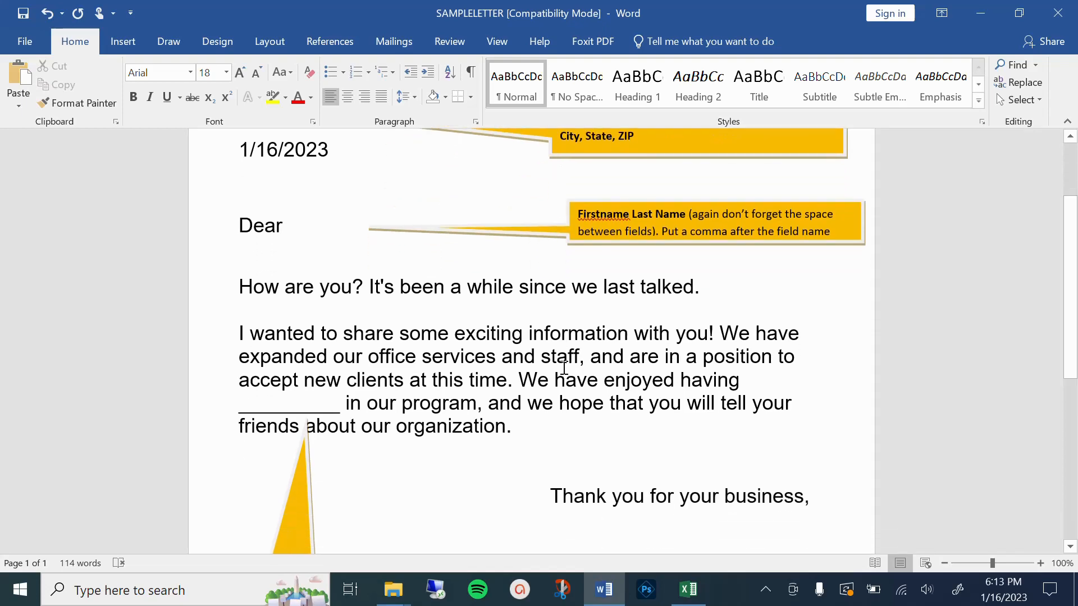
scroll(809, 220, up, 4)
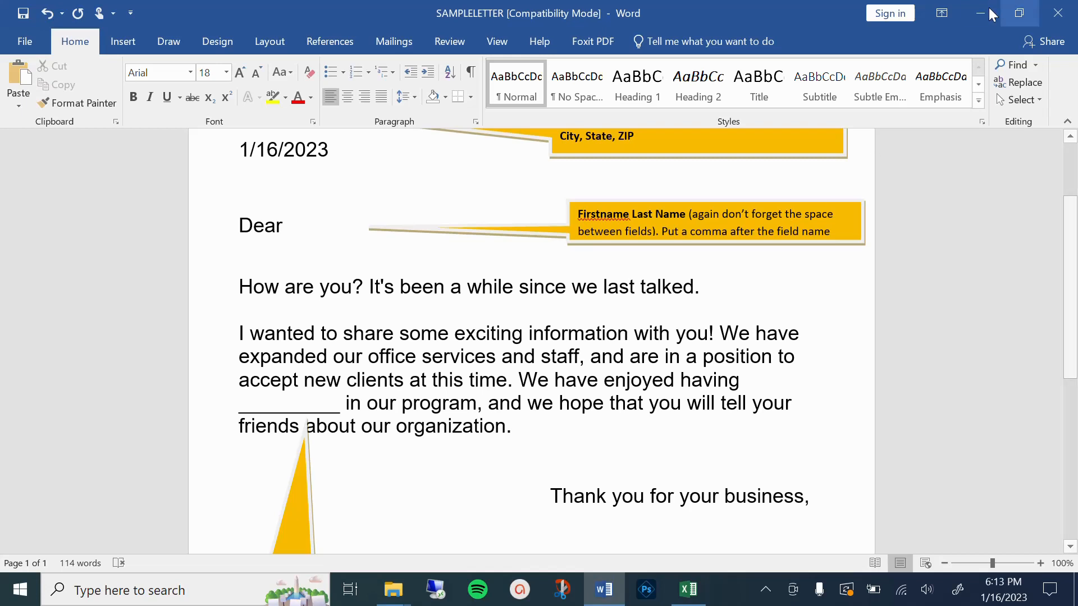
Step: Switch back to the SAMPLEContactsFormatted workbook in Excel and view it full screen
double_click(700, 5)
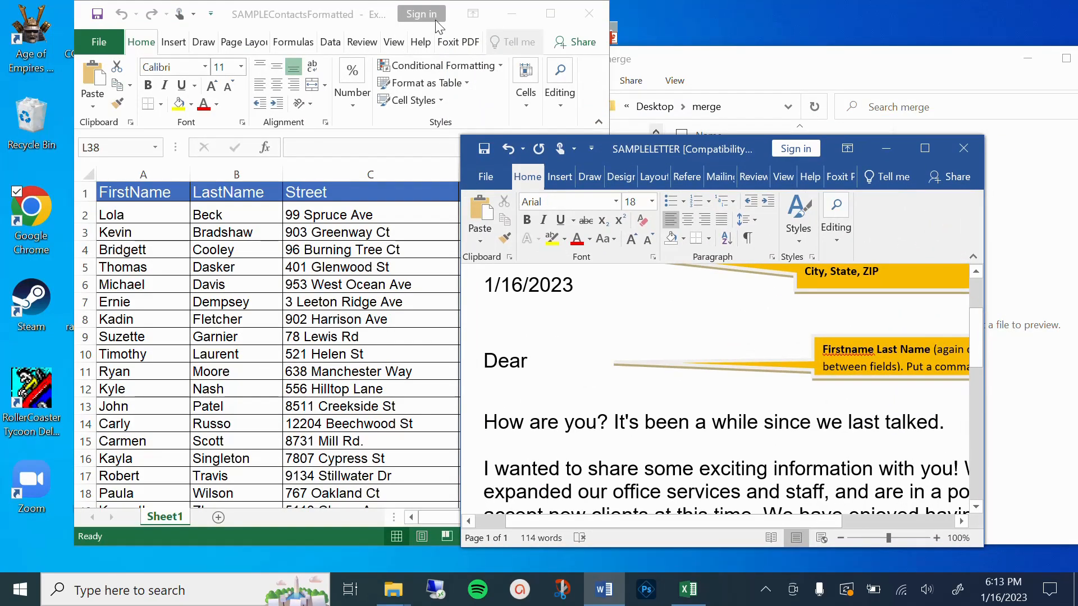
click(459, 19)
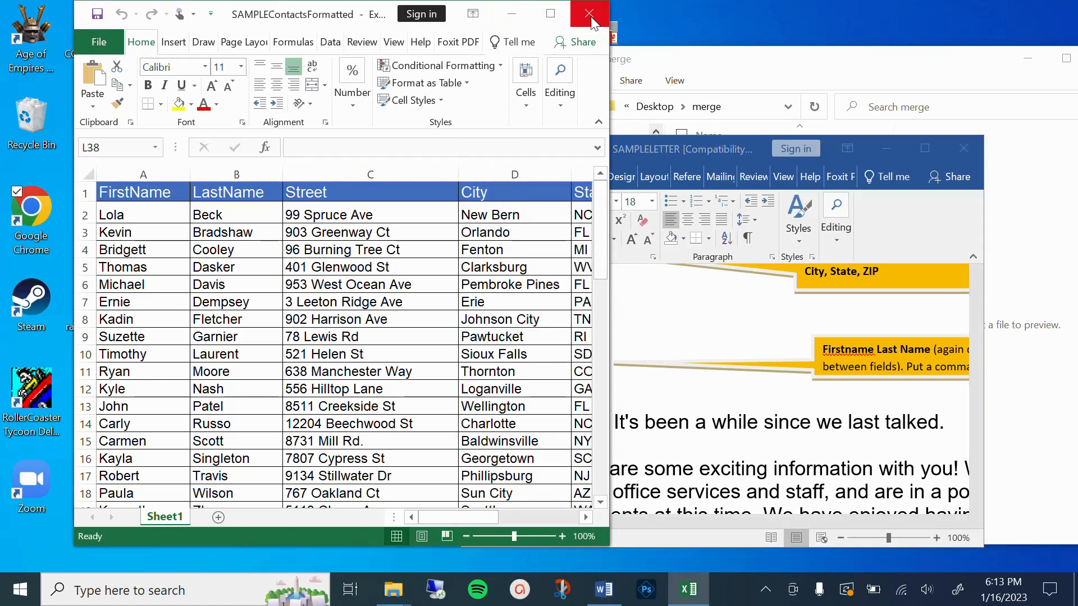
click(550, 12)
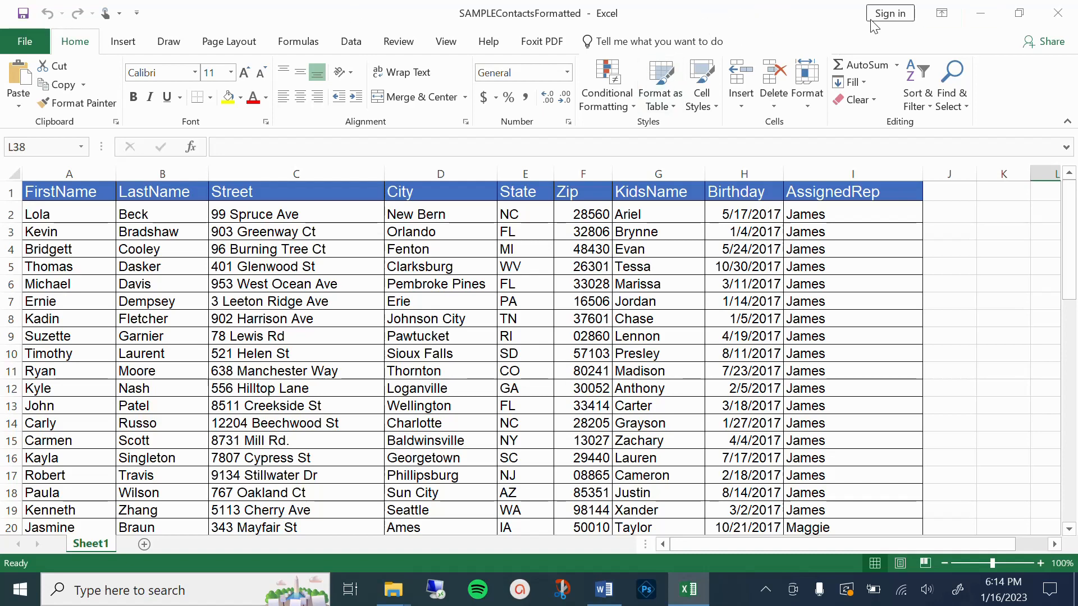
Step: Minimise the contacts workbook and show the beginning of the SAMPLELETTER document full screen in Word
click(983, 11)
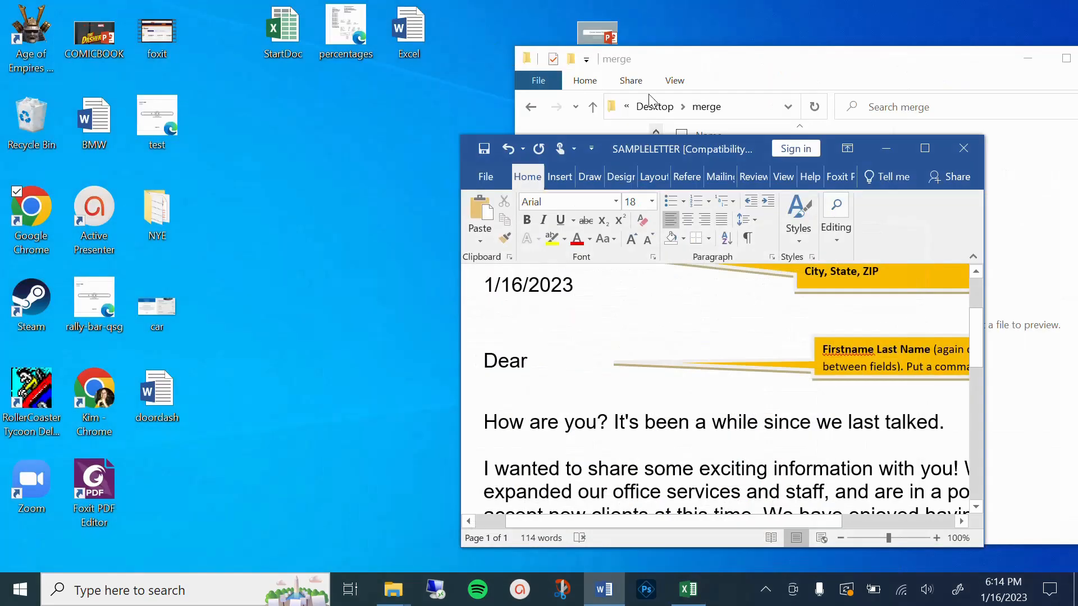
click(926, 149)
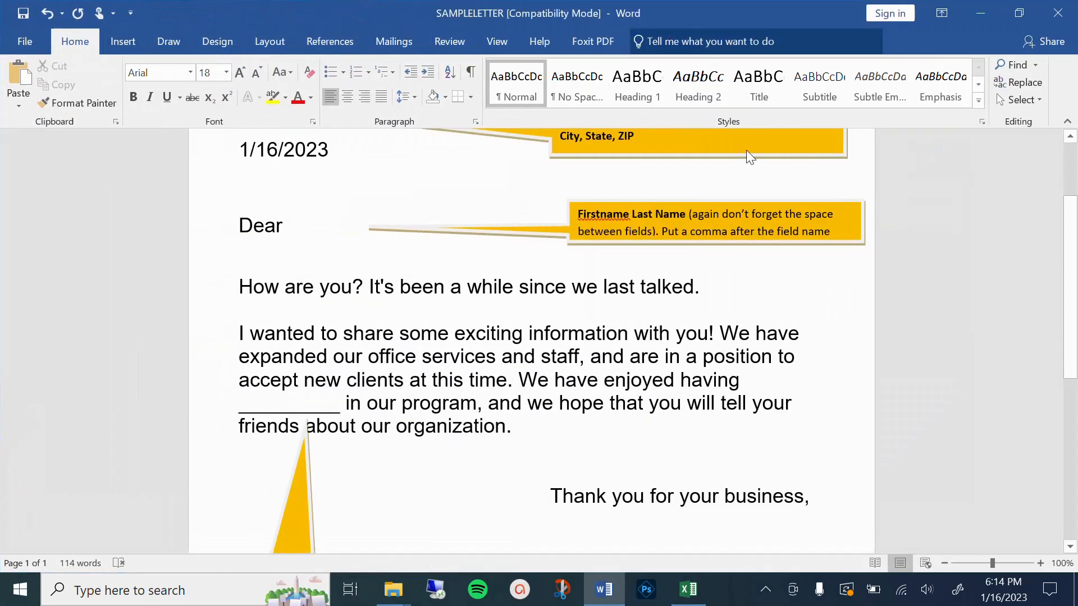
scroll(837, 308, up, 3)
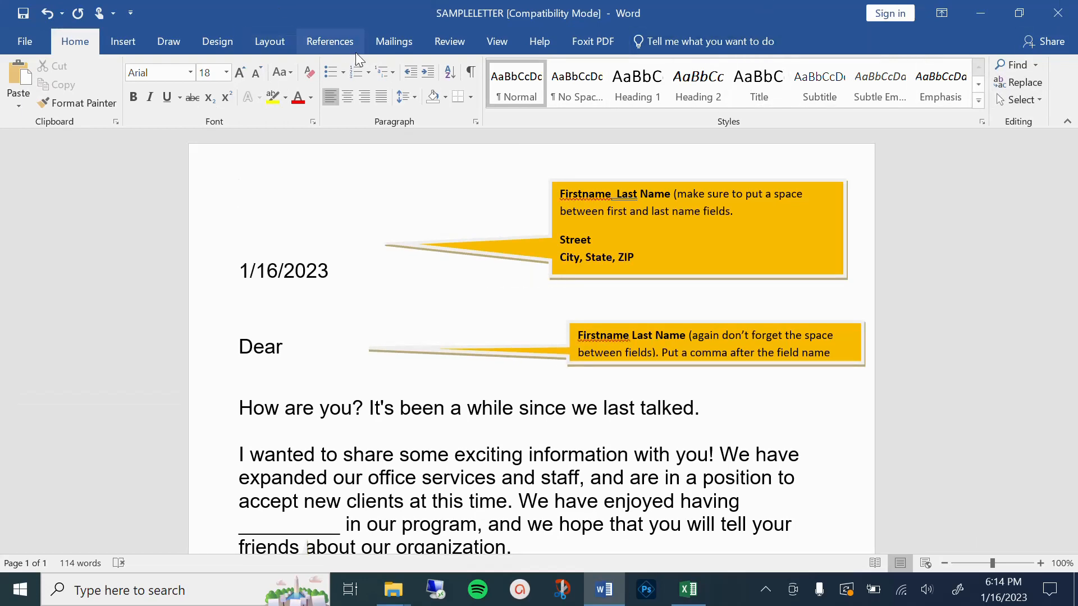
Step: Start the Step-by-Step Mail Merge Wizard for letters, use the current document, and advance to recipient selection
click(386, 47)
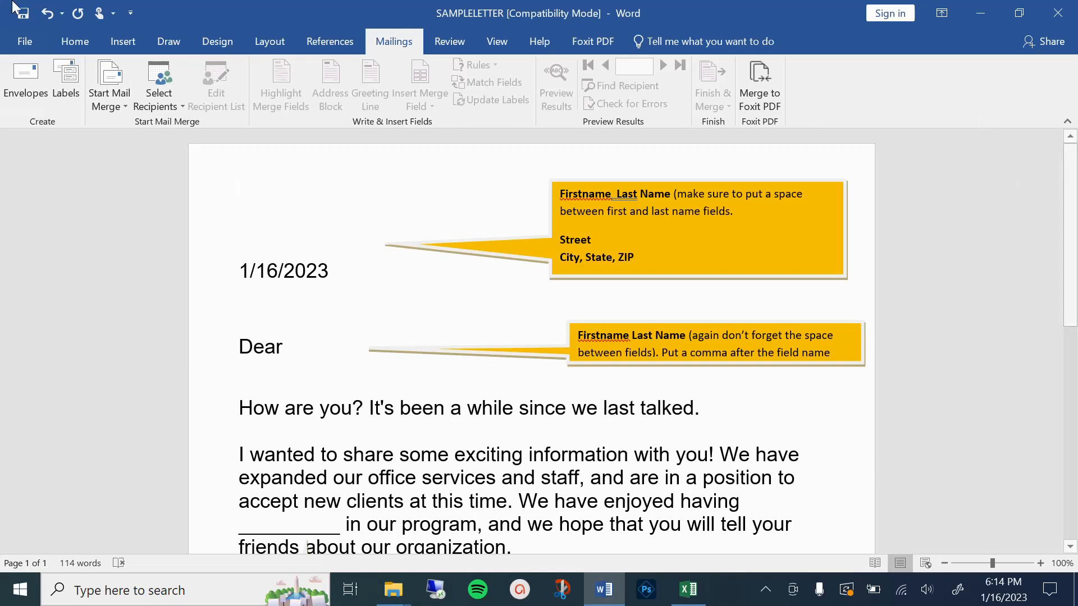
click(124, 102)
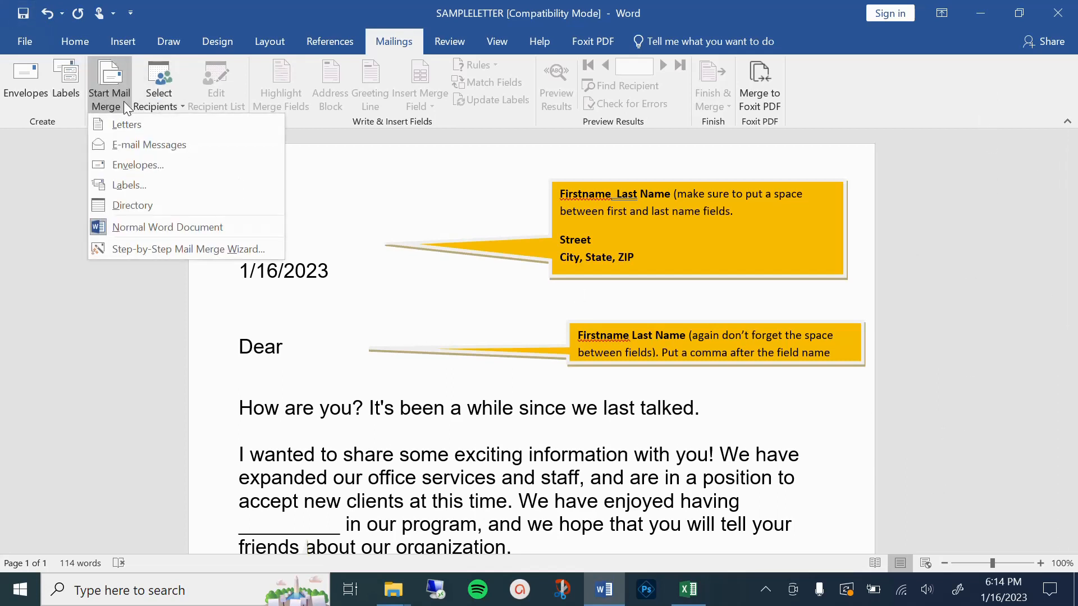
click(162, 248)
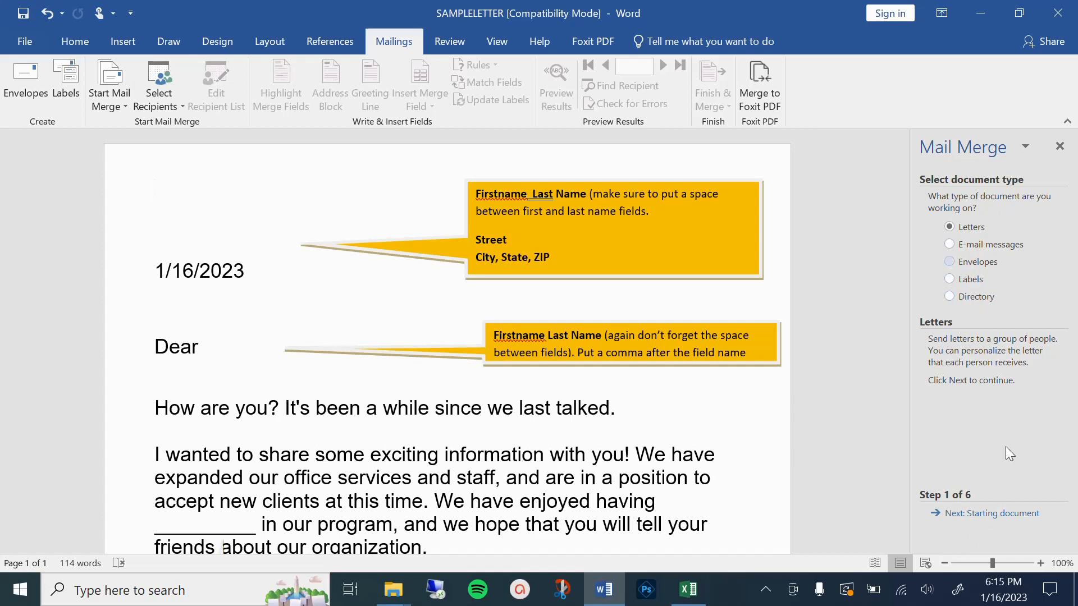
click(982, 514)
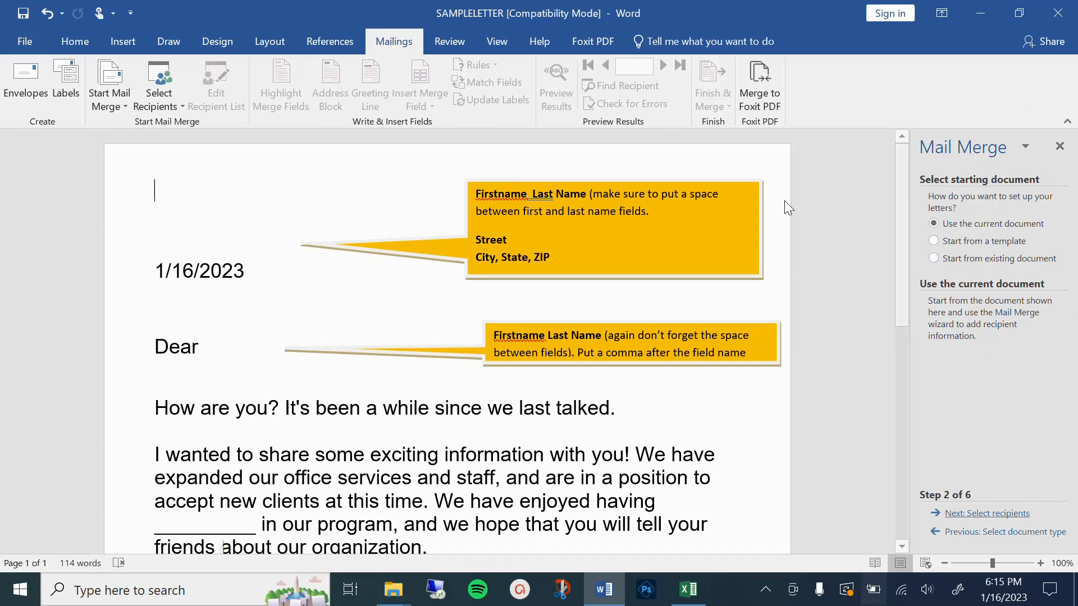
click(981, 518)
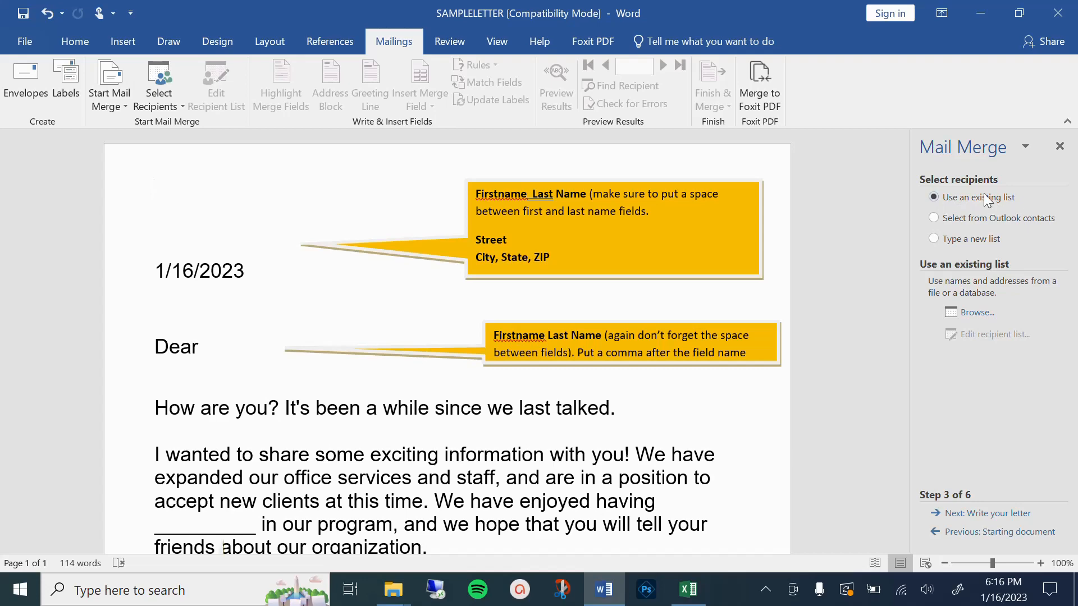
Step: Load Sheet1$ of SAMPLEContactsFormatted from the Desktop's merge folder as the existing recipient list, with the first row as column headers
click(971, 323)
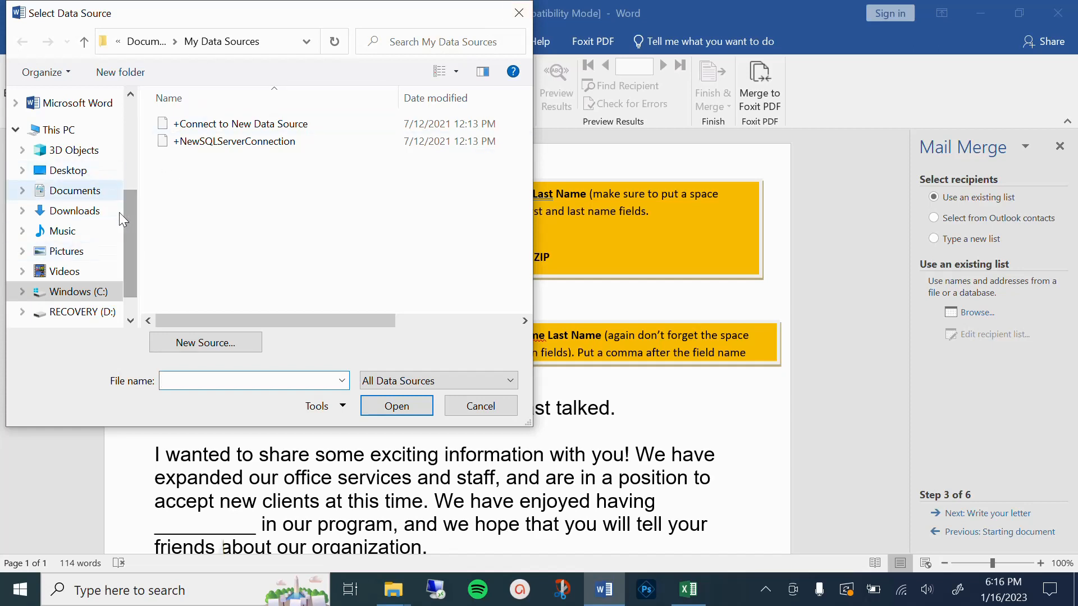
click(82, 170)
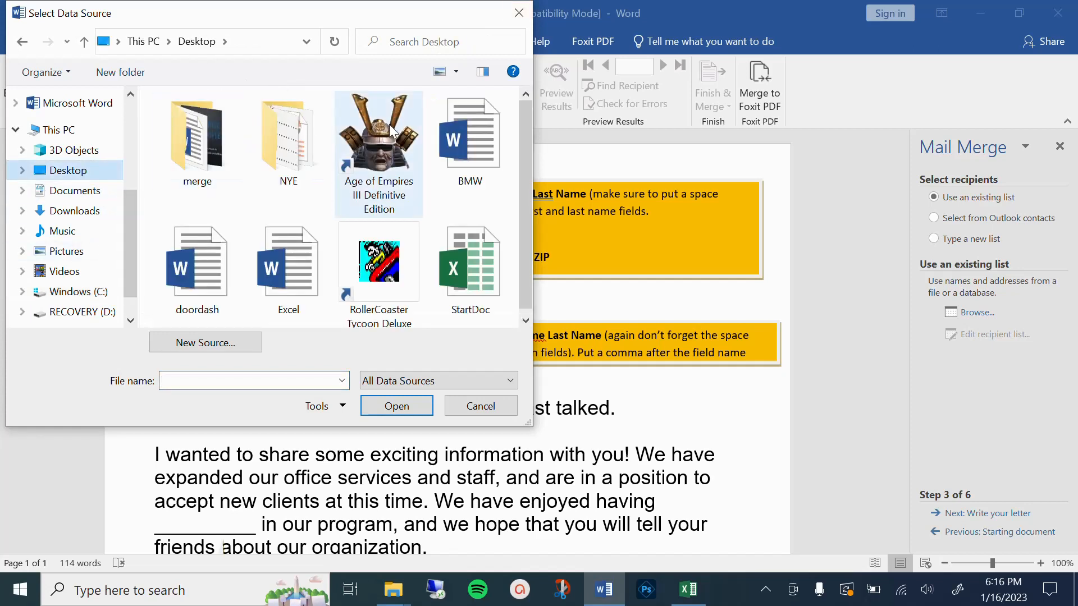
double_click(203, 141)
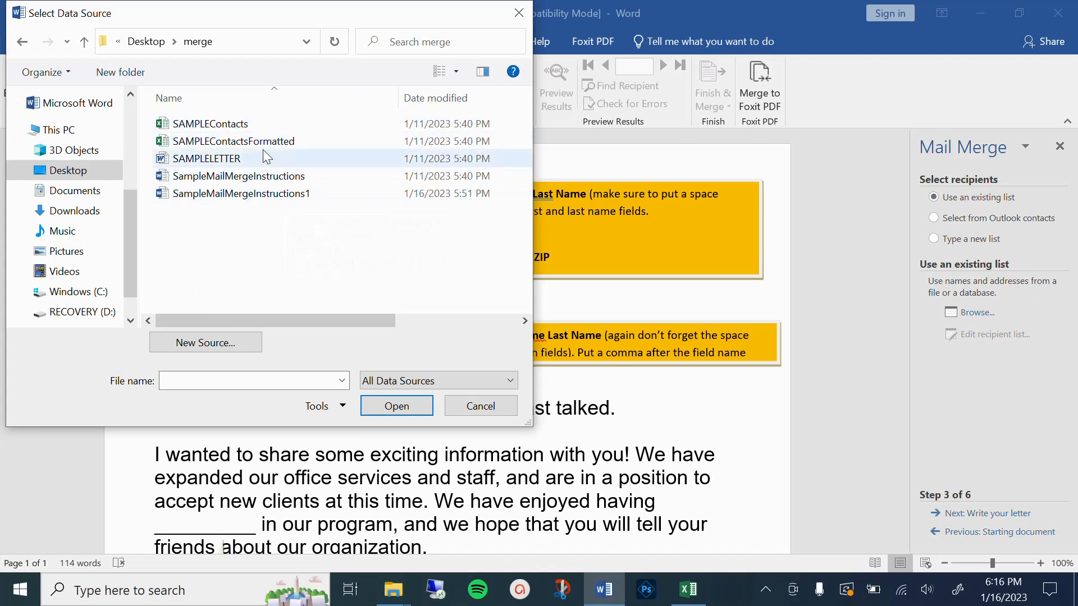
double_click(245, 140)
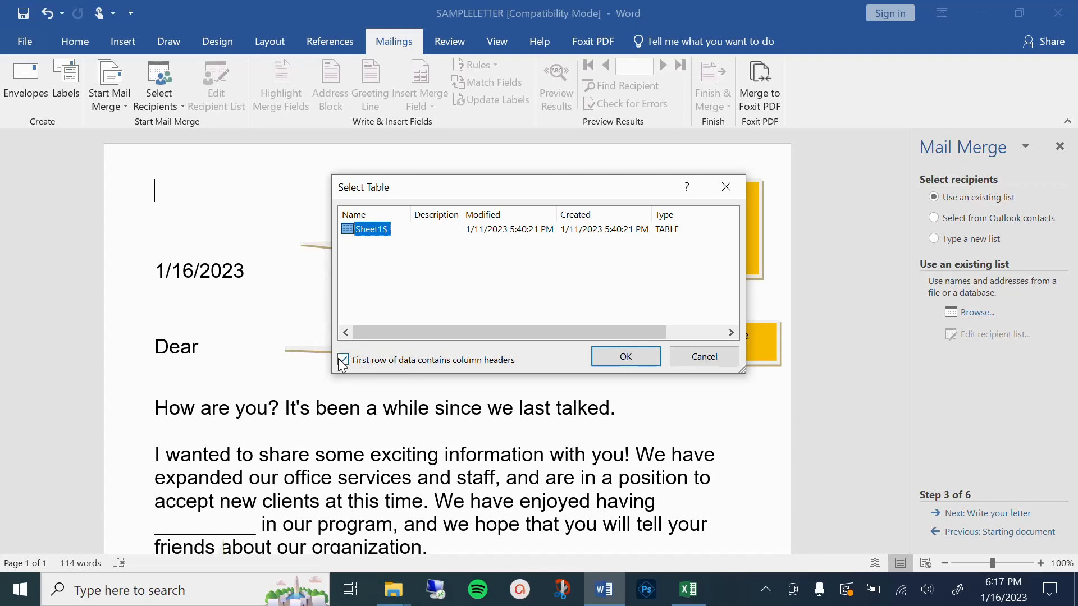
click(616, 356)
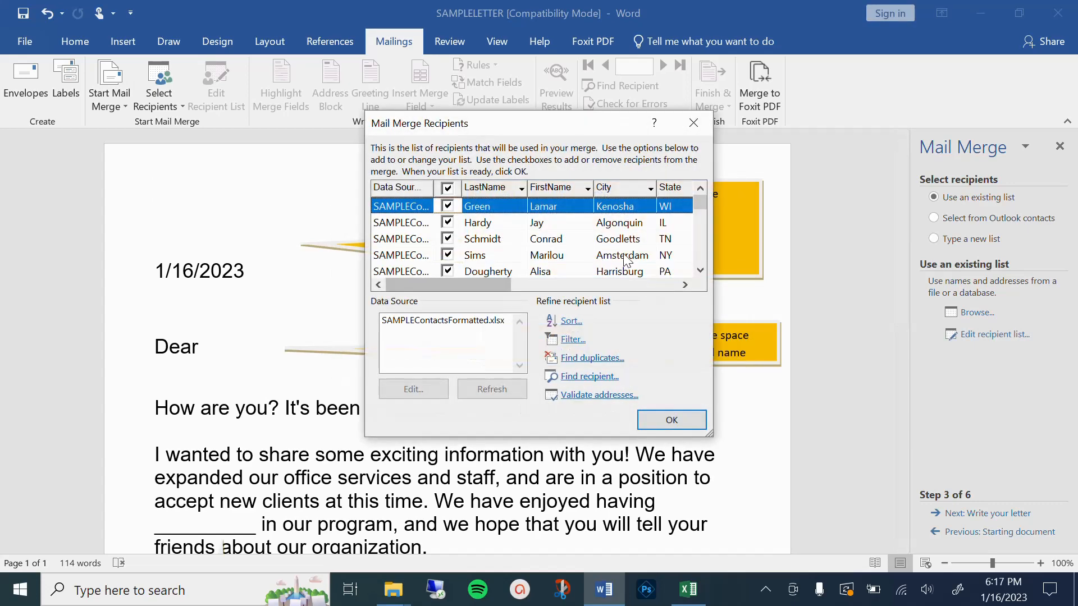
Step: Look through the recipient list, clear all recipients, and try including only a few individual entries
scroll(679, 219, down, 10)
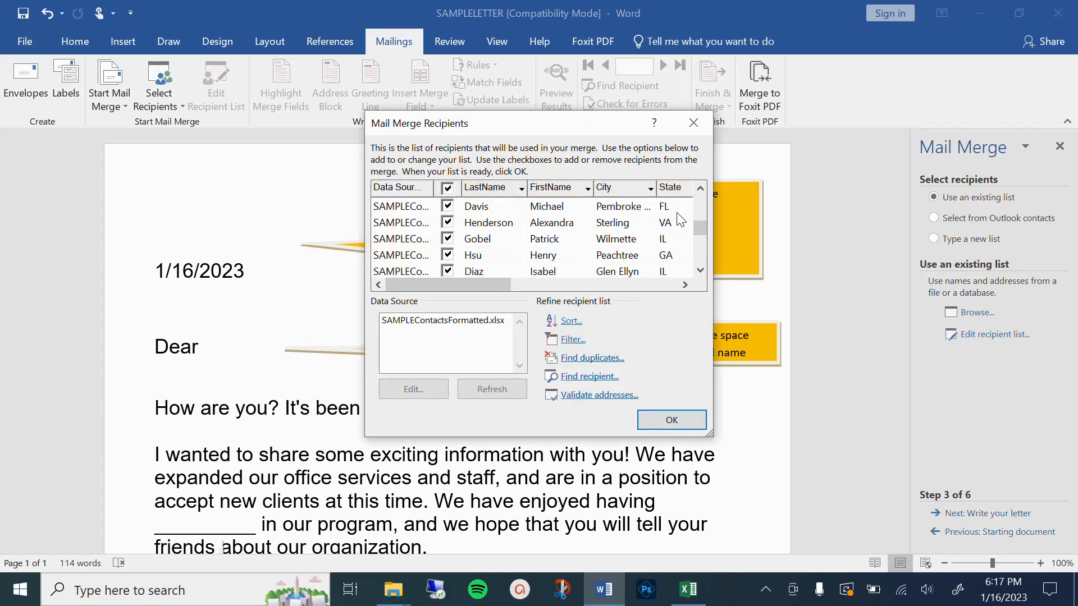
scroll(679, 219, up, 10)
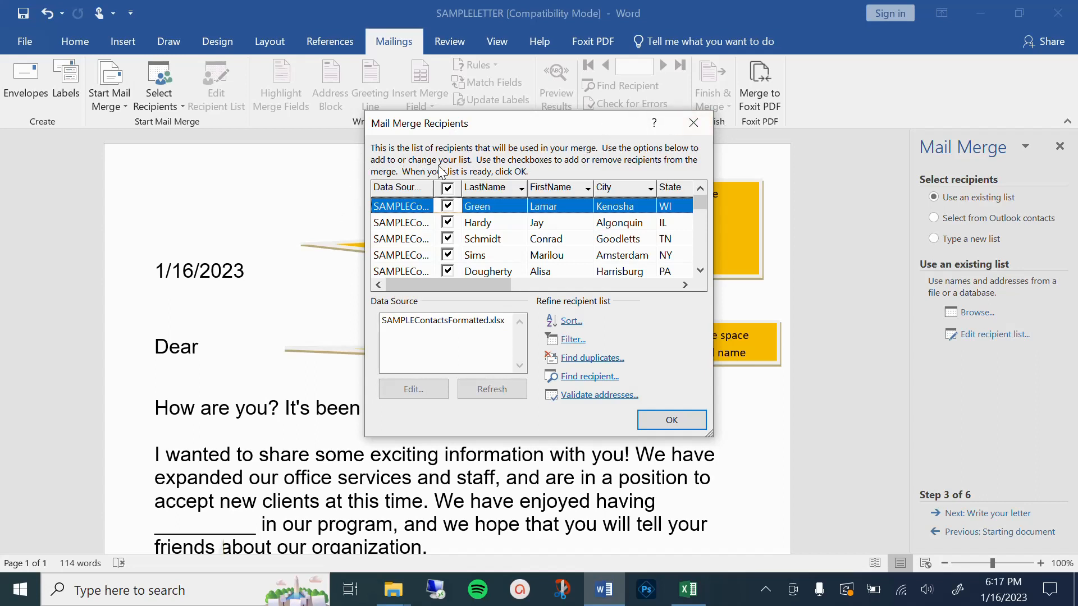
click(447, 189)
click(447, 222)
click(447, 238)
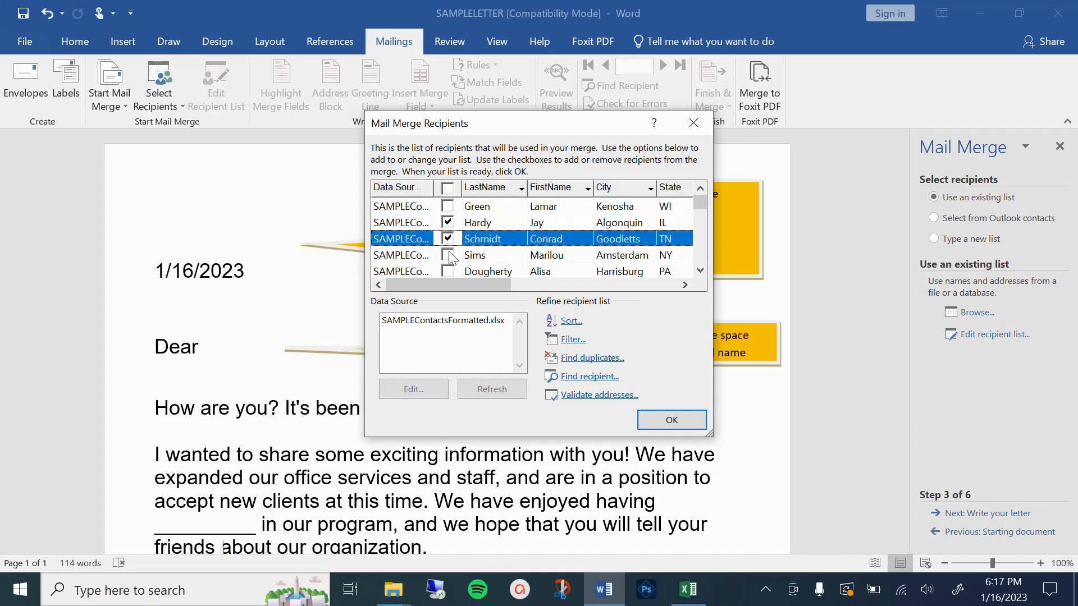
click(447, 254)
click(448, 189)
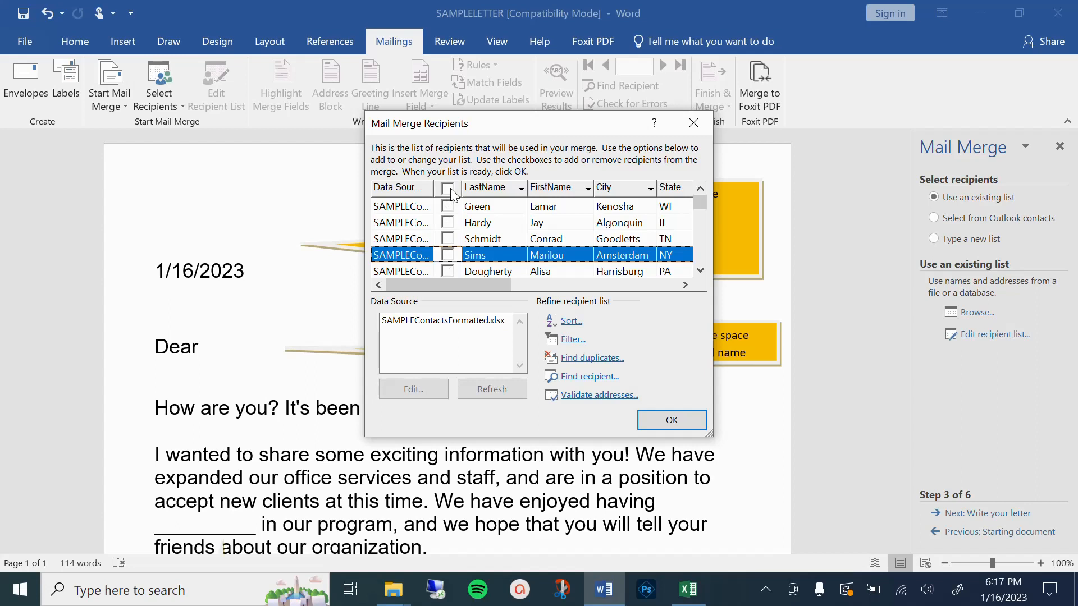
click(449, 188)
click(449, 188)
scroll(447, 232, down, 3)
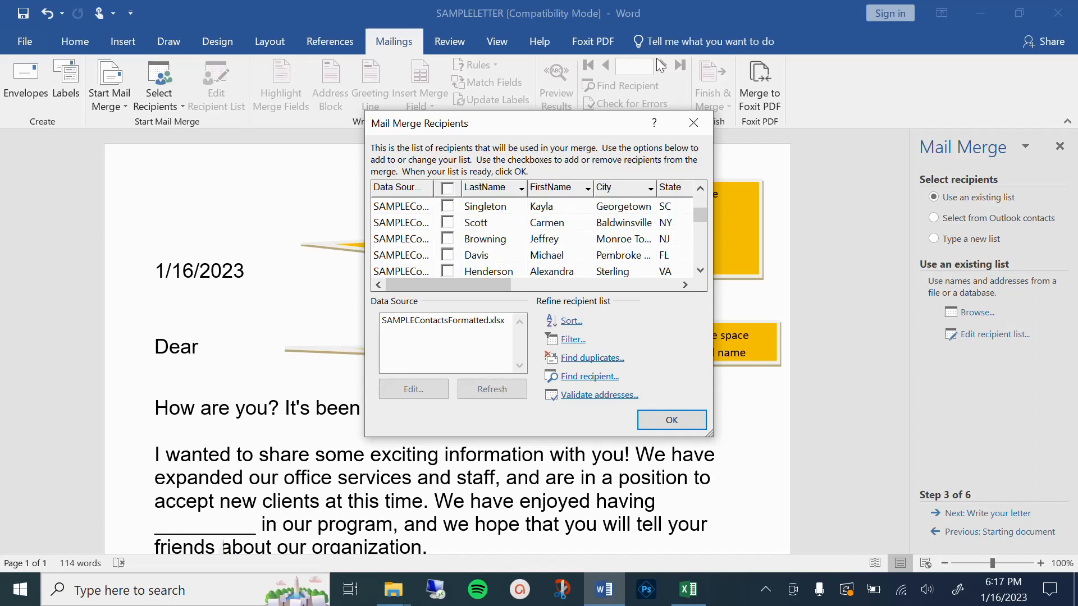
Step: Include all recipients in the mail merge and accept the recipient list
click(448, 191)
click(672, 421)
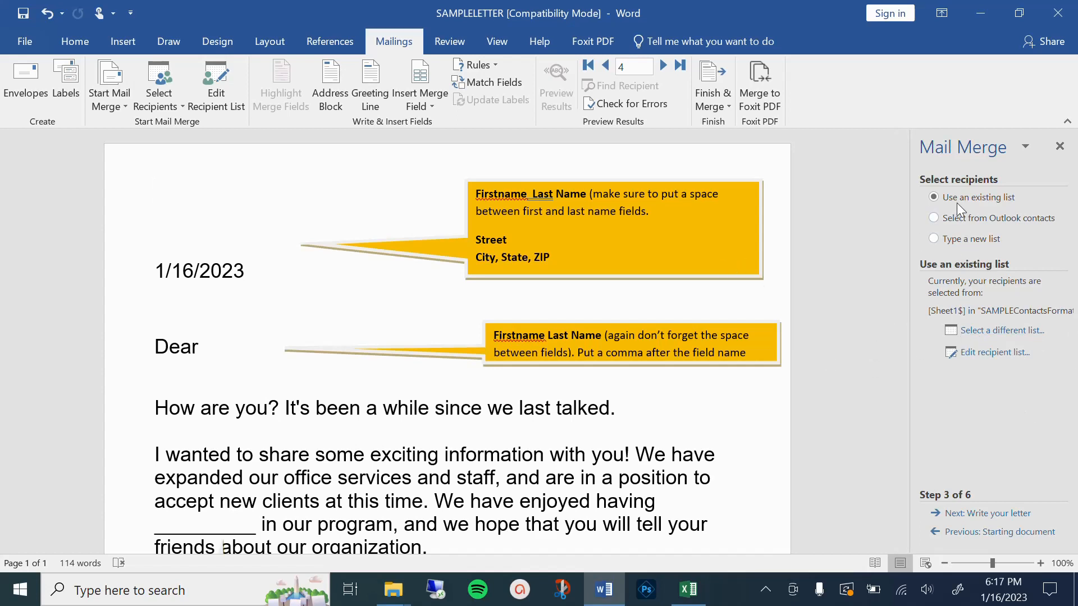
Step: Advance the wizard to writing the letter and insert the FirstName and LastName merge fields, separated by a space, on the letter's first line
click(963, 515)
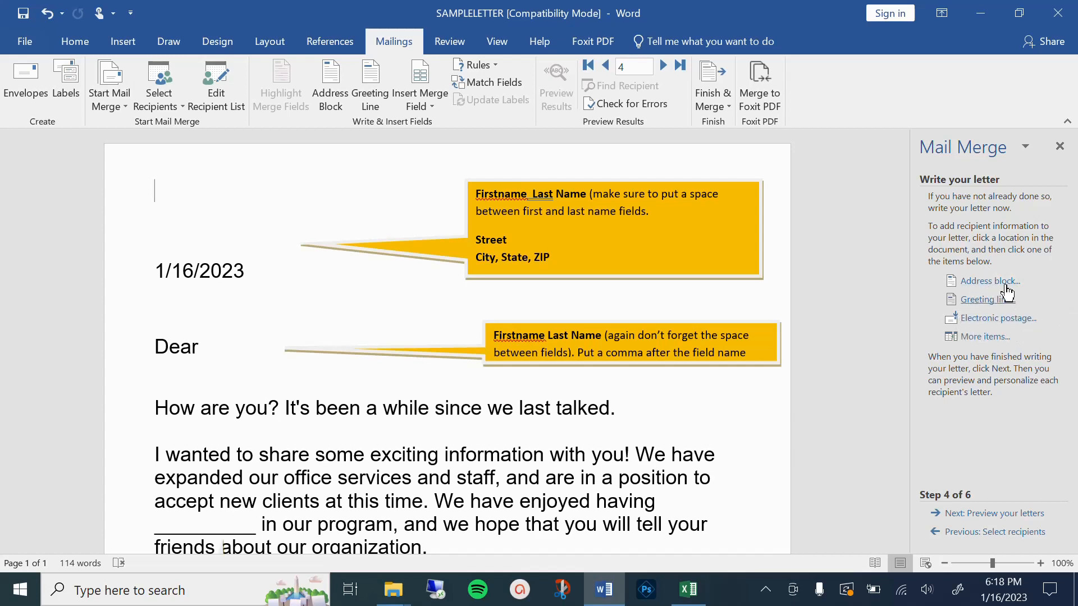
click(970, 339)
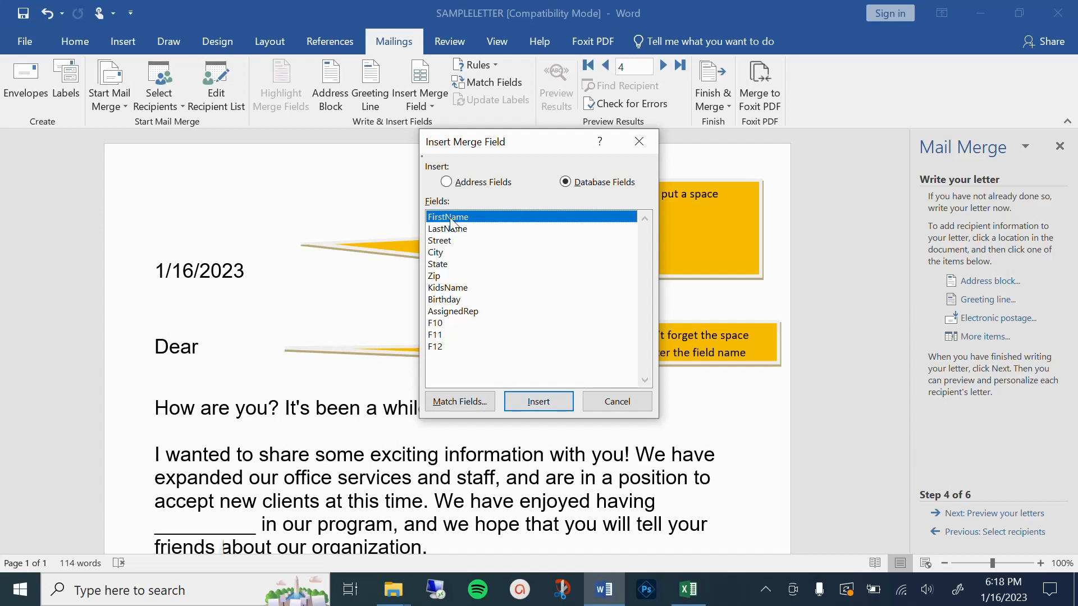
click(544, 403)
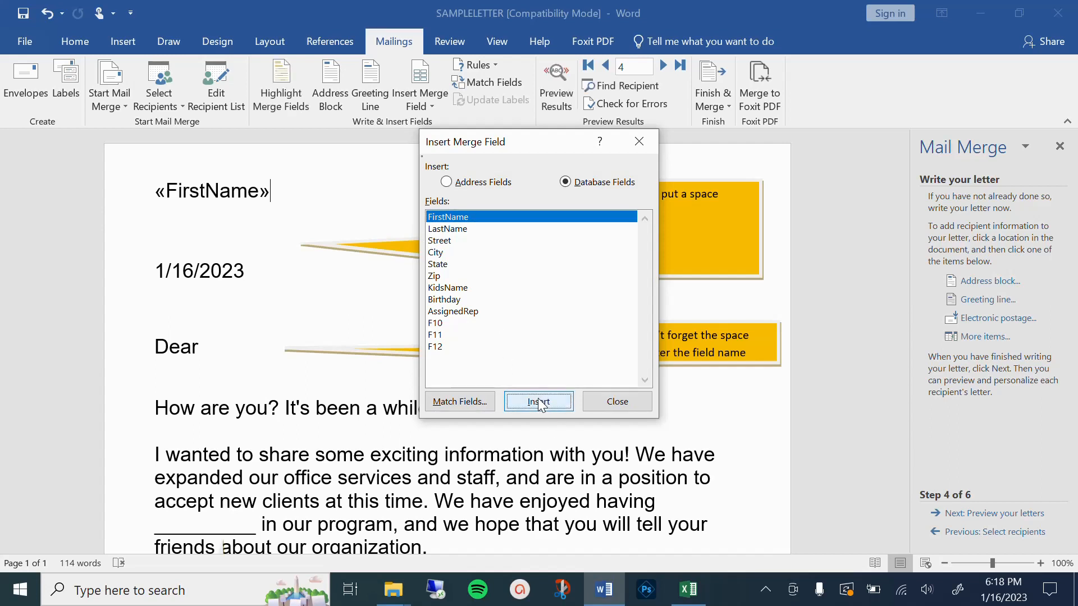
click(617, 402)
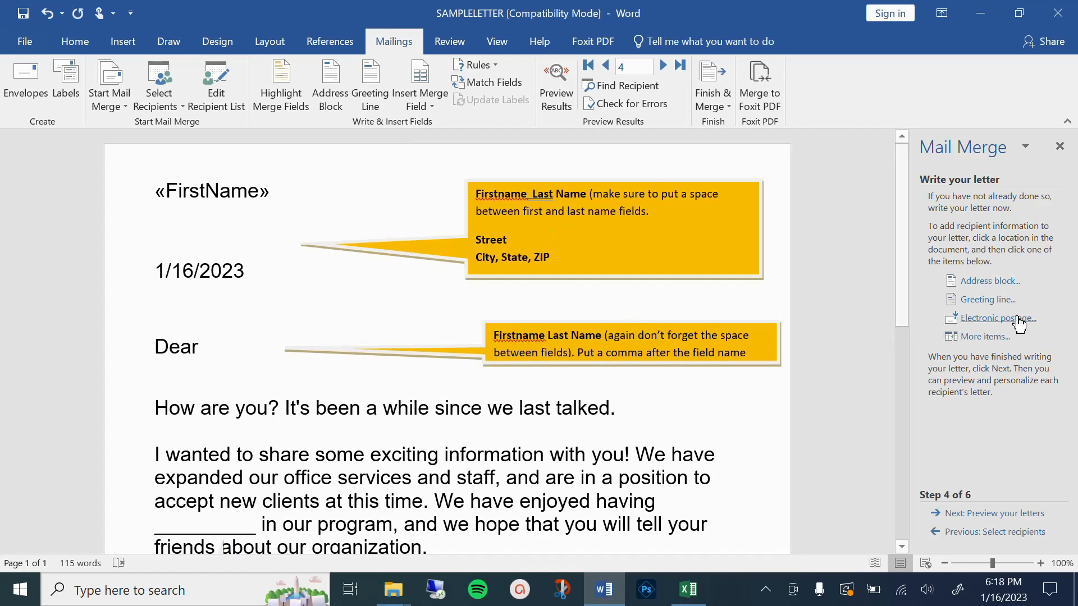
click(975, 338)
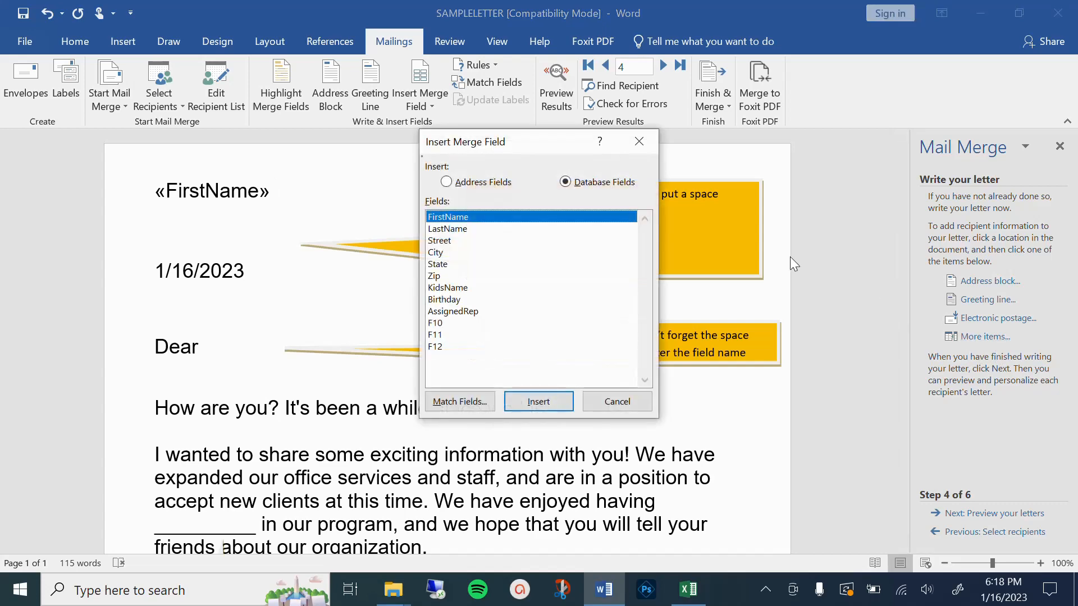
click(443, 229)
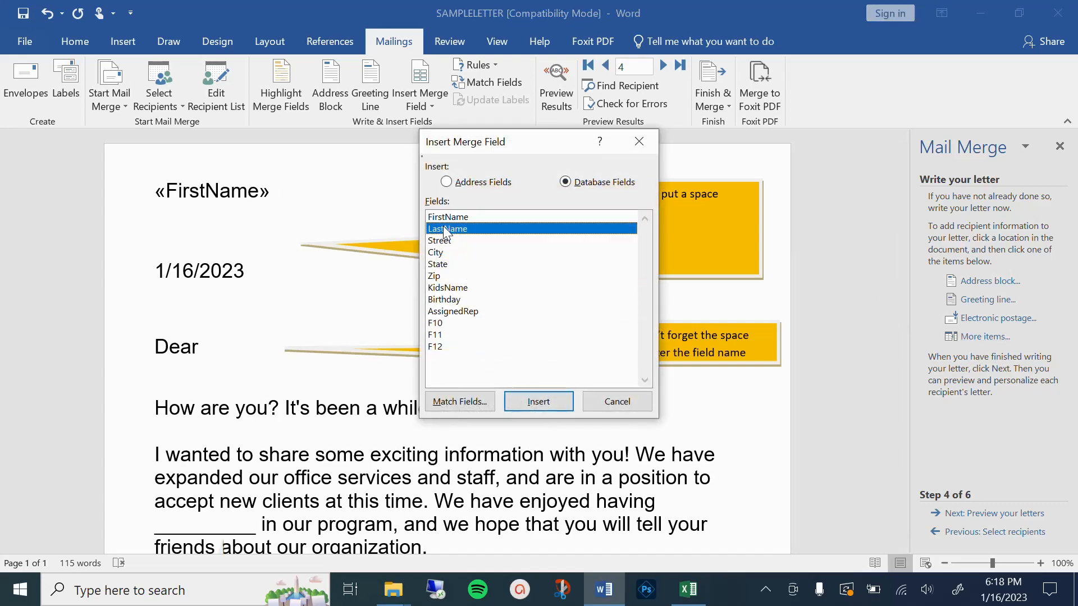
click(536, 401)
click(615, 402)
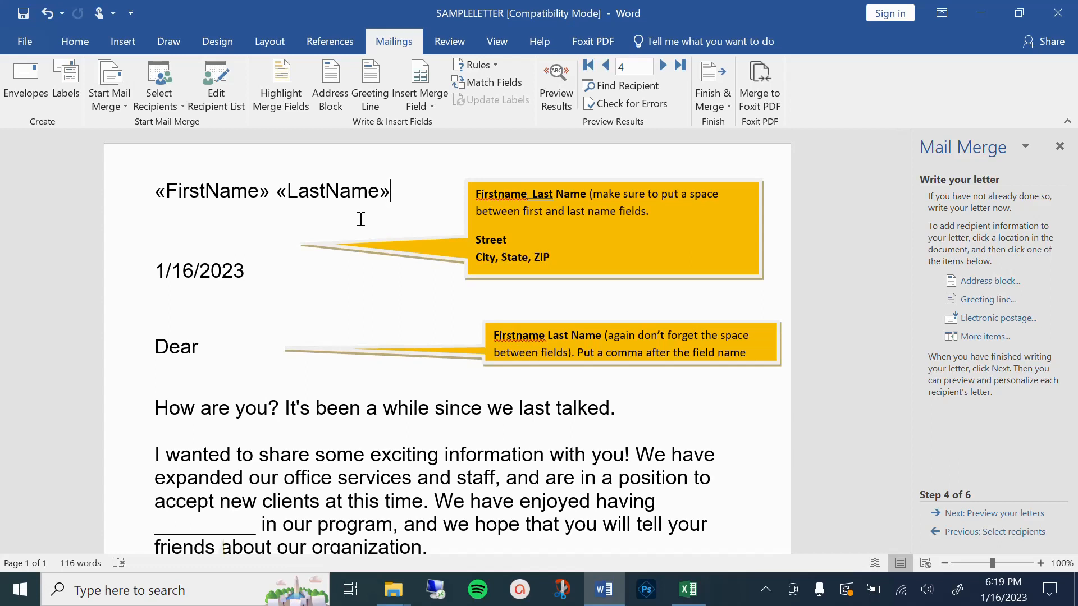
Step: Insert the Street merge field on a new line below the recipient's name fields
key(Return)
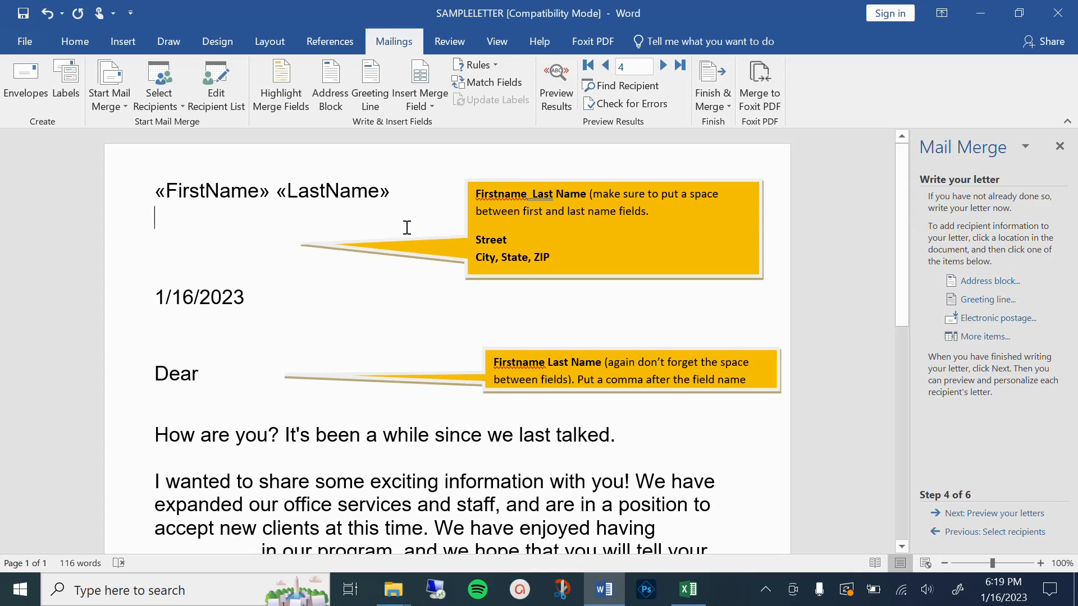
click(991, 337)
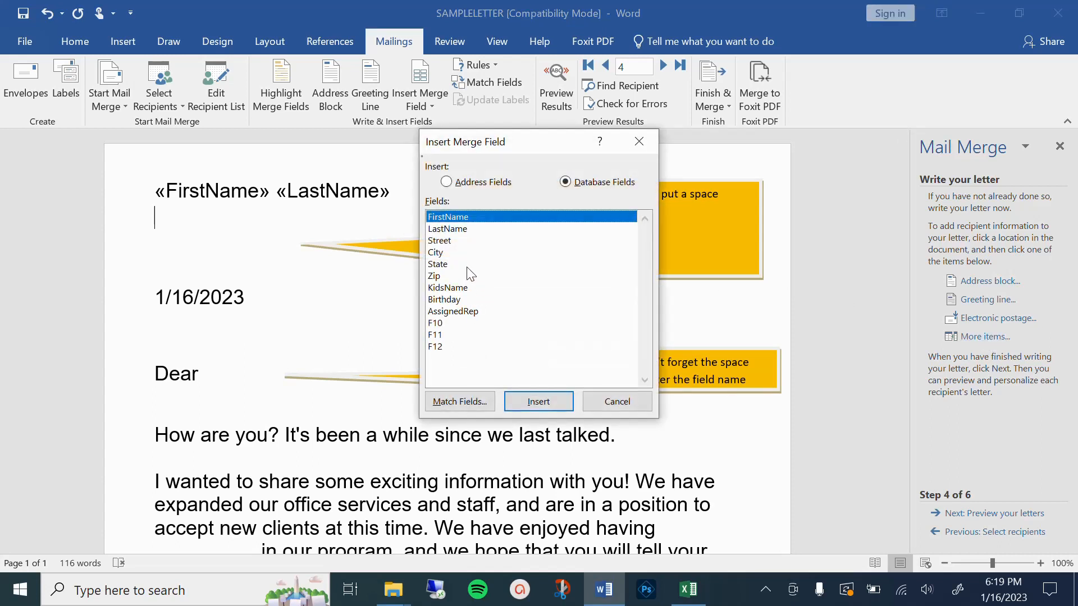
click(444, 240)
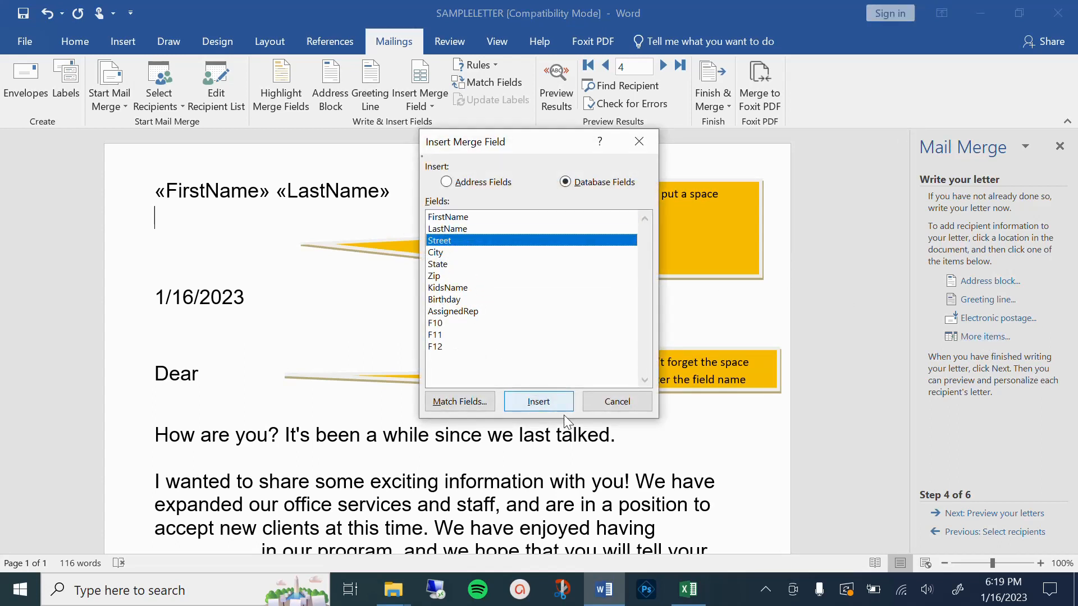
click(542, 401)
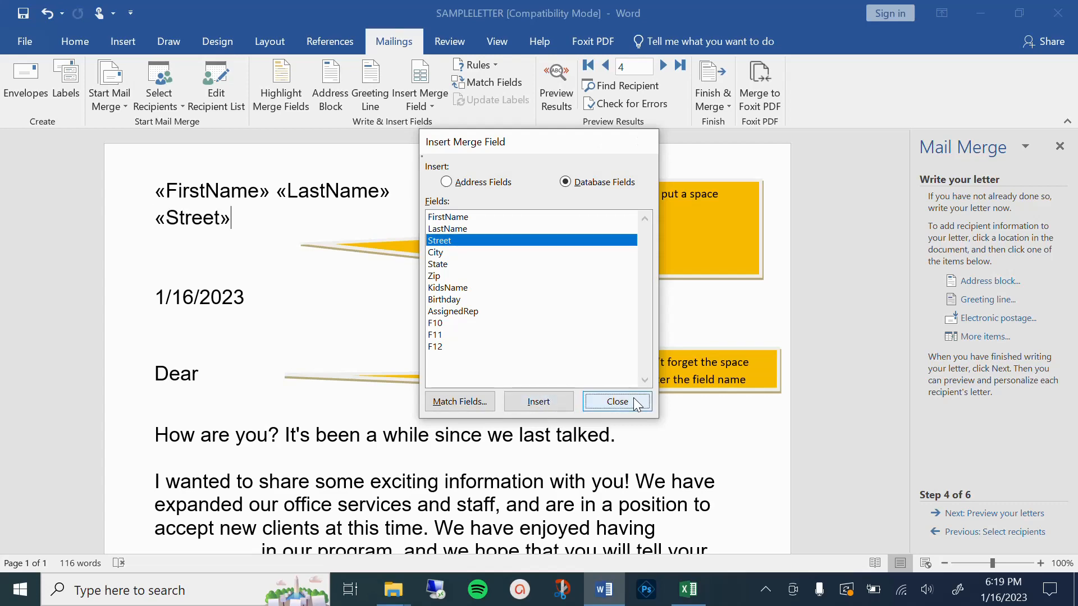
click(638, 399)
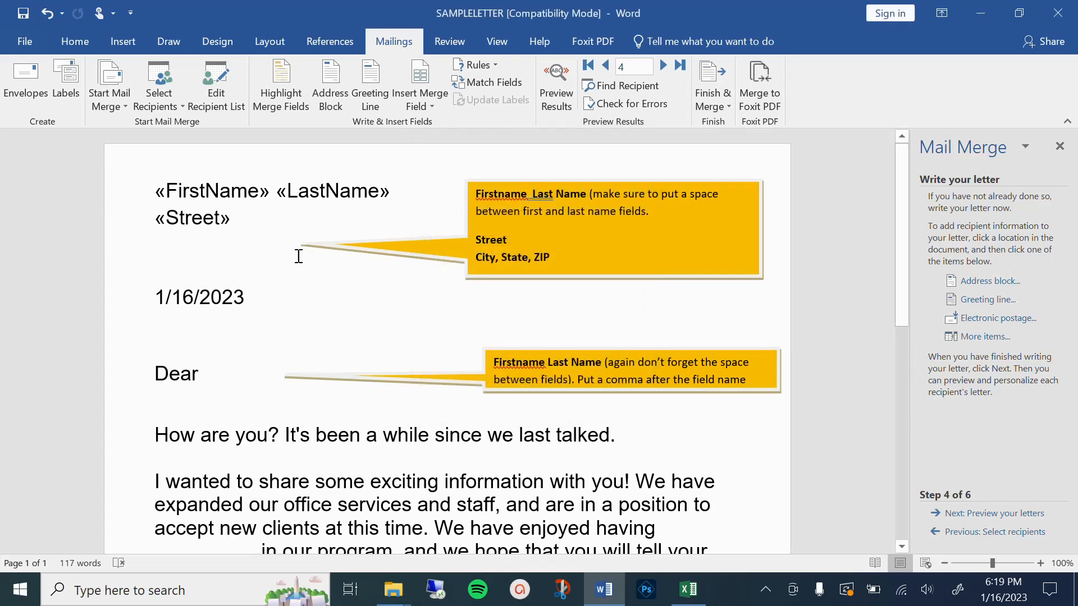
Step: Insert the City merge field on a new line below the Street field, followed by a comma
key(Return)
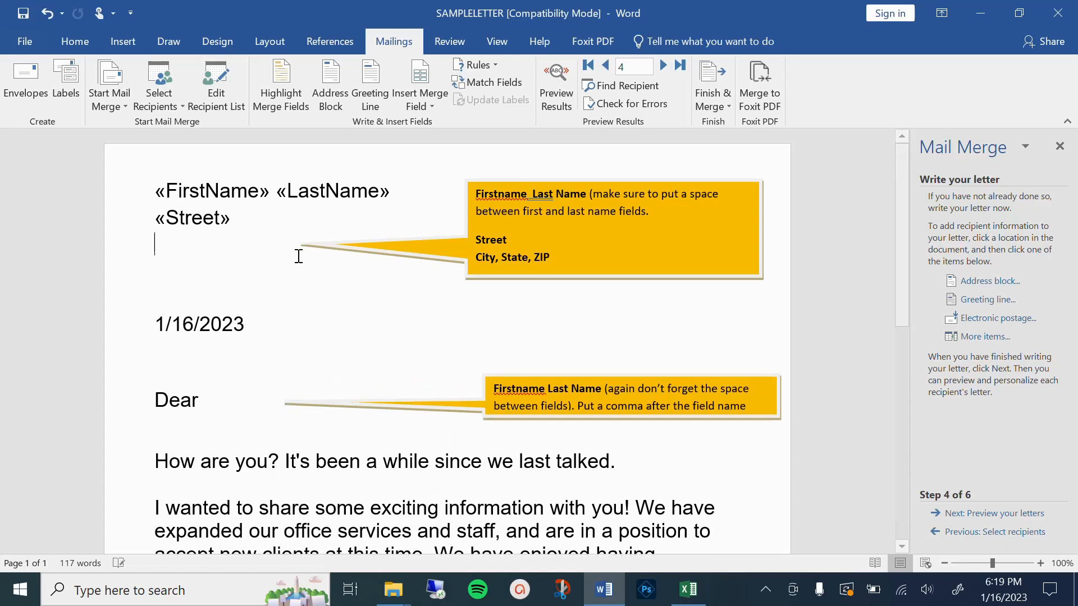
click(969, 338)
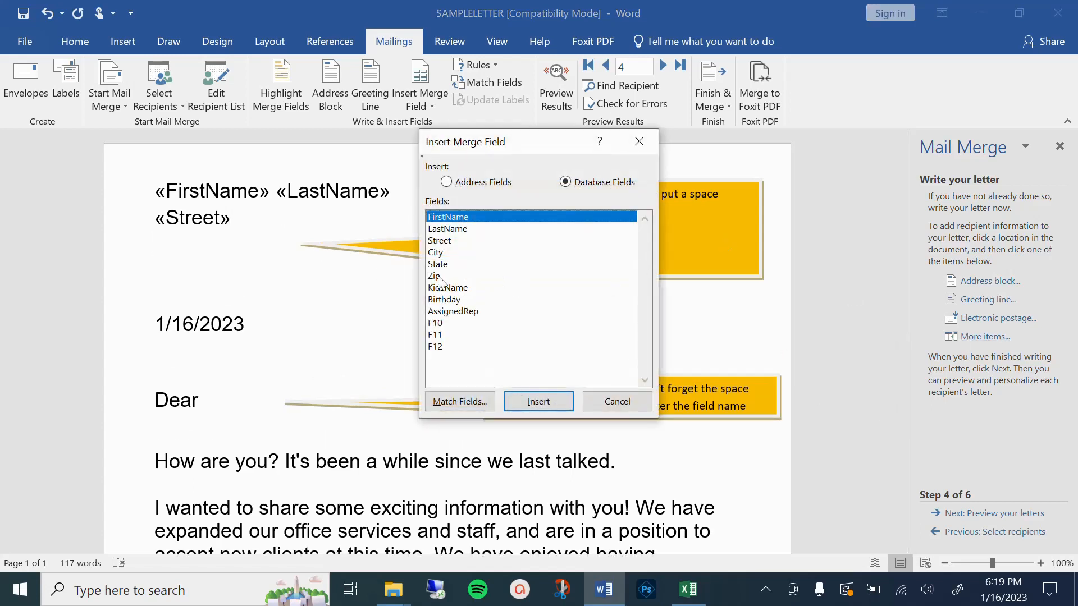
click(440, 253)
click(539, 404)
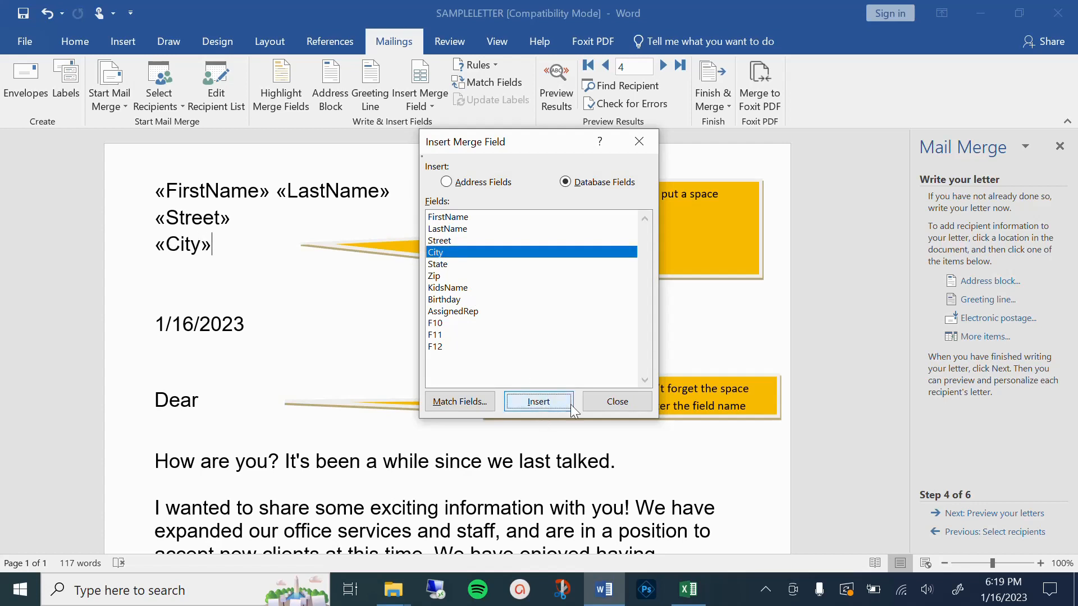
click(645, 401)
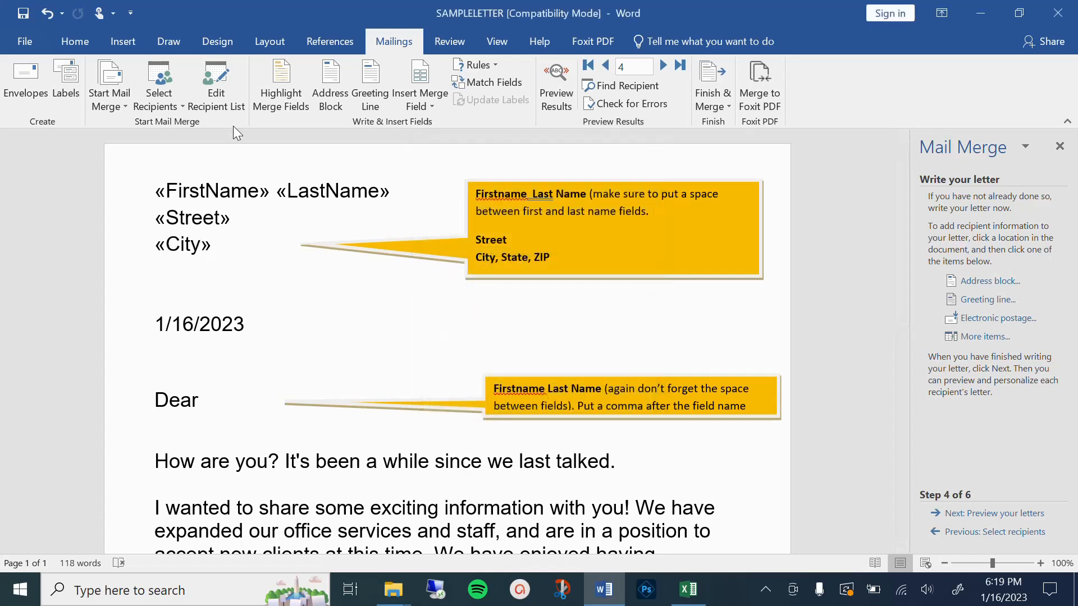
text(,)
Step: Insert the State and Zip merge fields after the City field's comma, separated by spaces
click(977, 337)
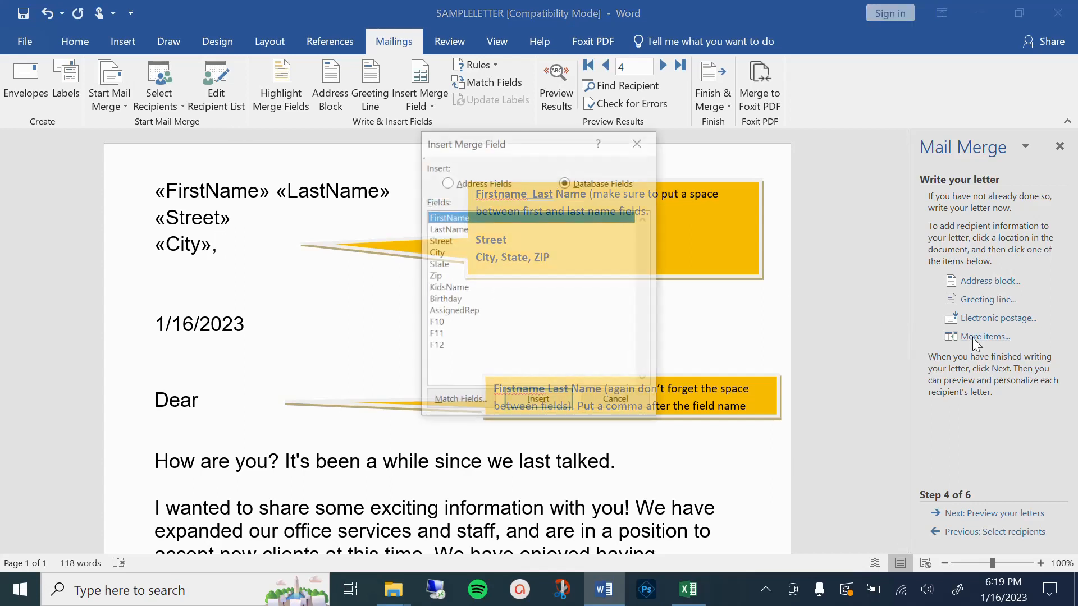
click(445, 265)
click(523, 402)
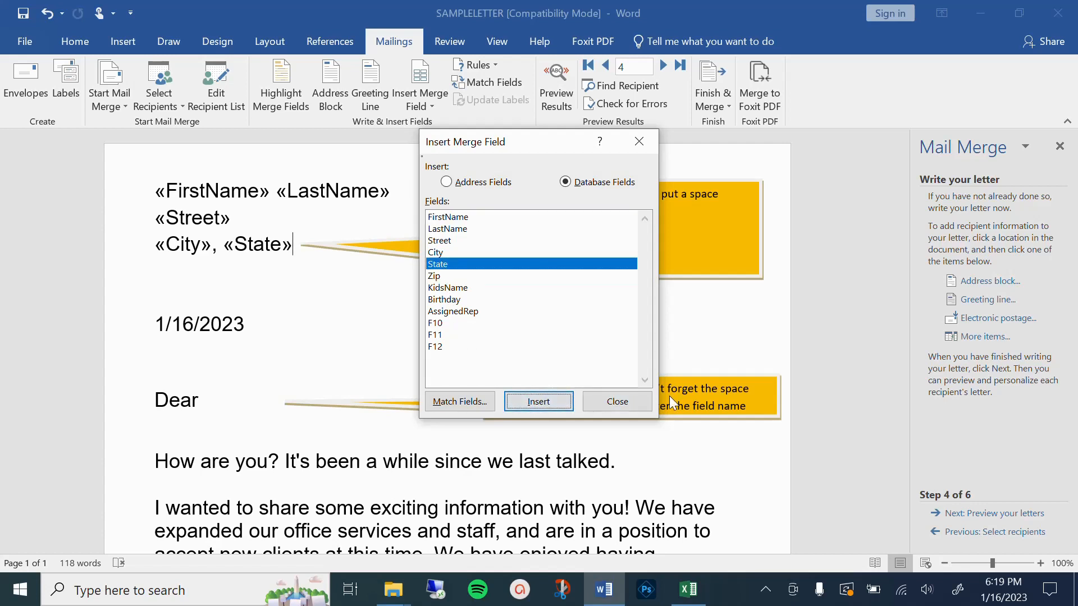
click(631, 406)
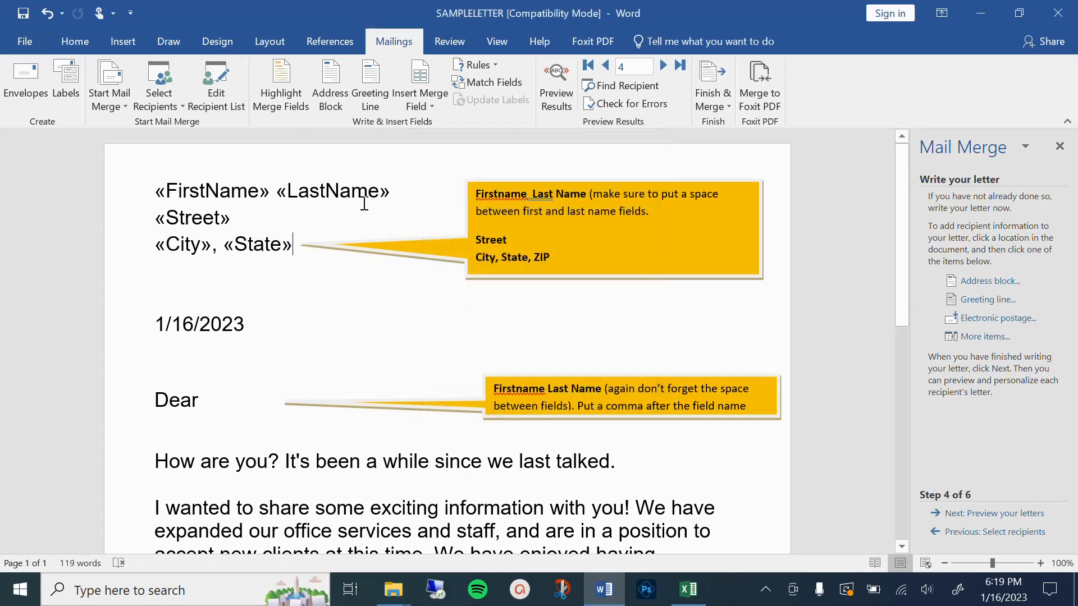
click(957, 337)
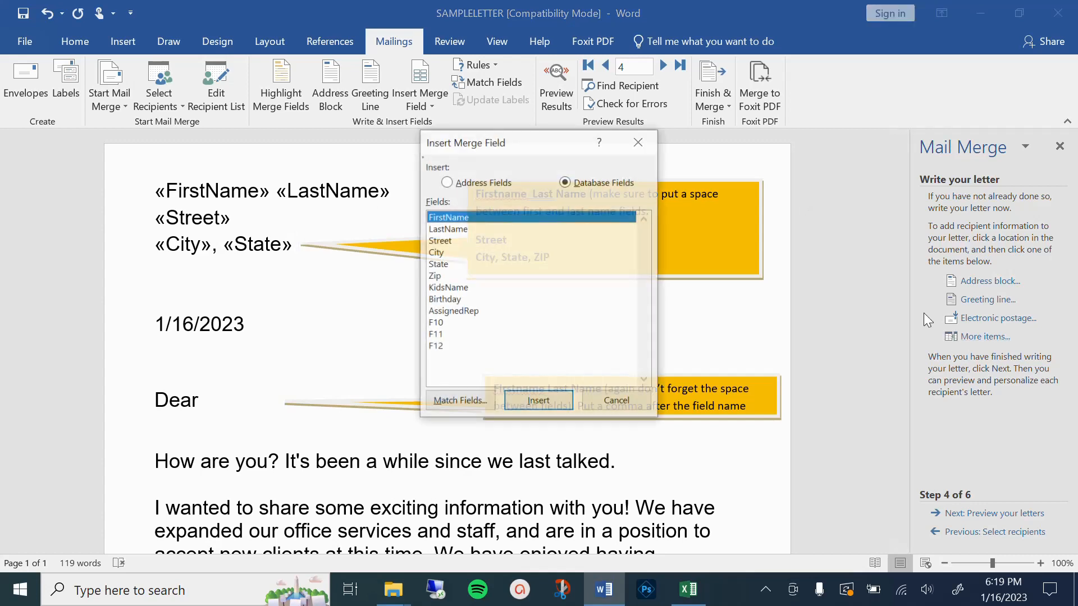
click(436, 276)
click(556, 403)
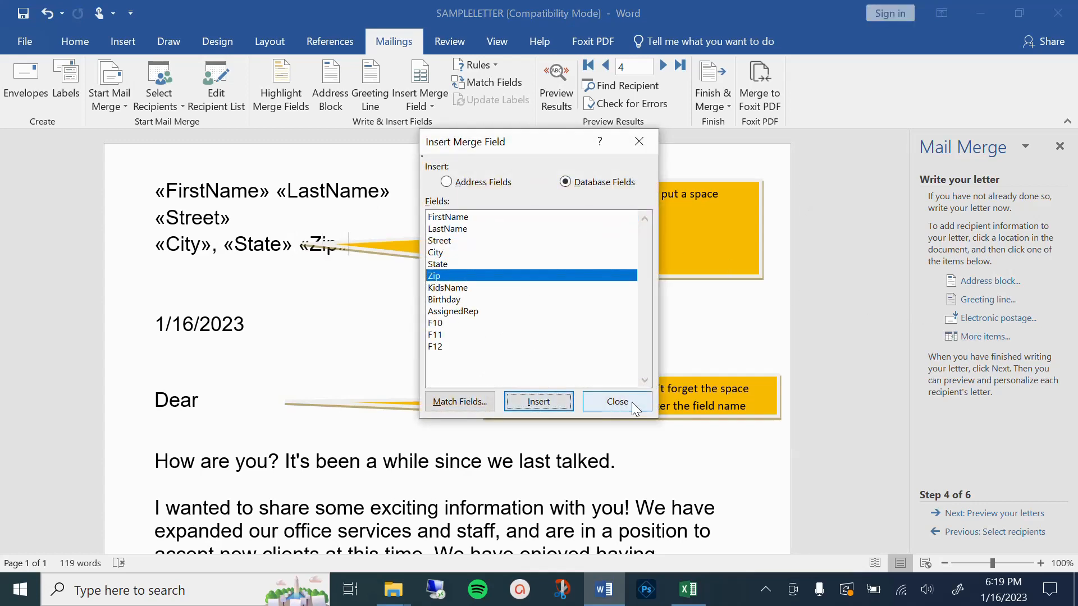
click(617, 402)
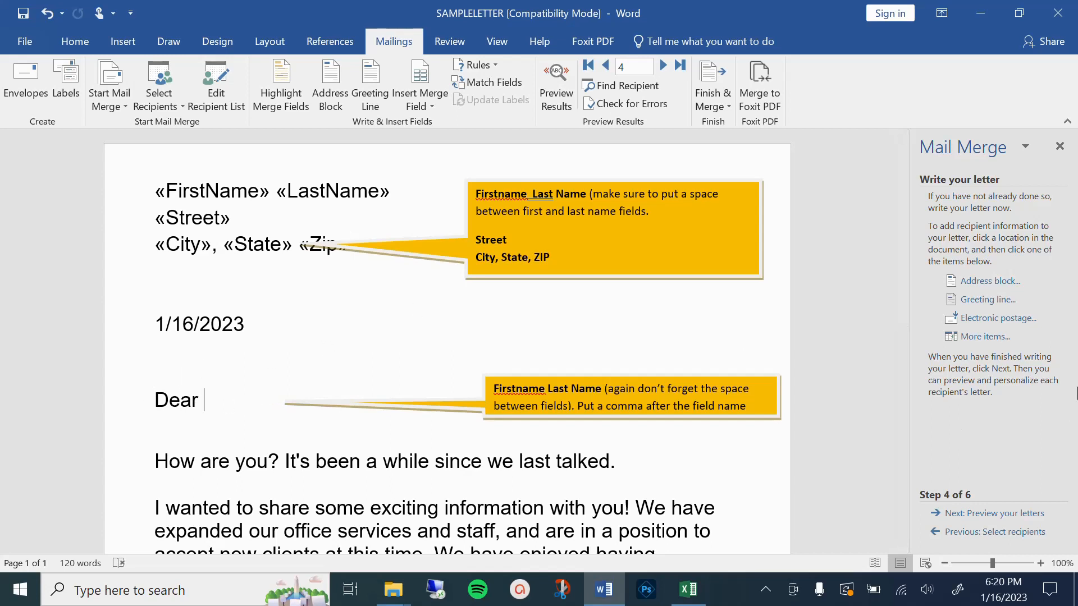
Step: Insert the FirstName merge field after "Dear", move the overlapping callout up off the greeting, and end the greeting with a comma
click(984, 339)
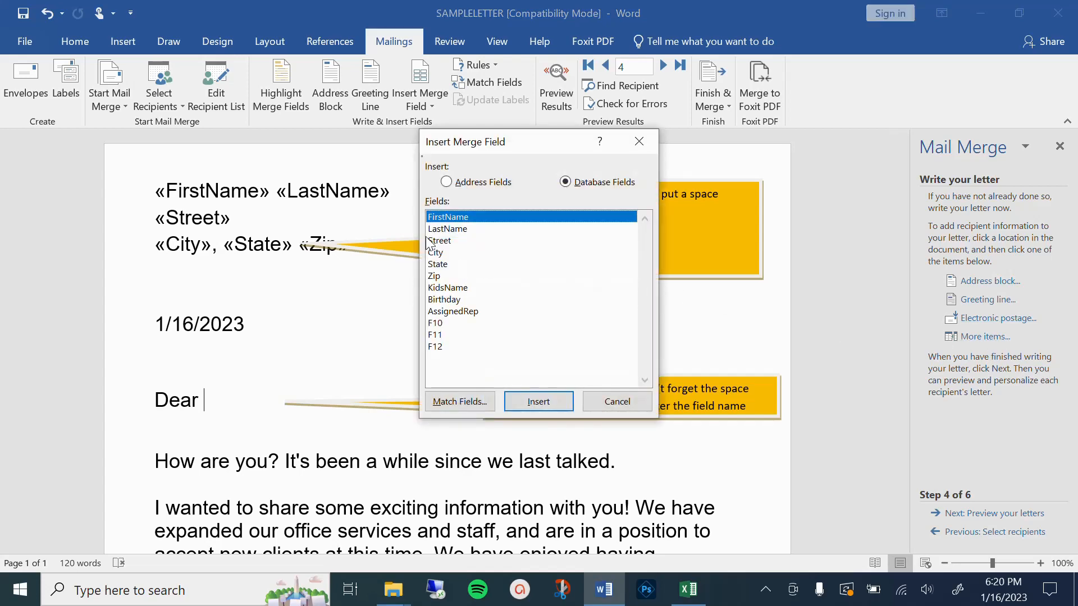
click(537, 402)
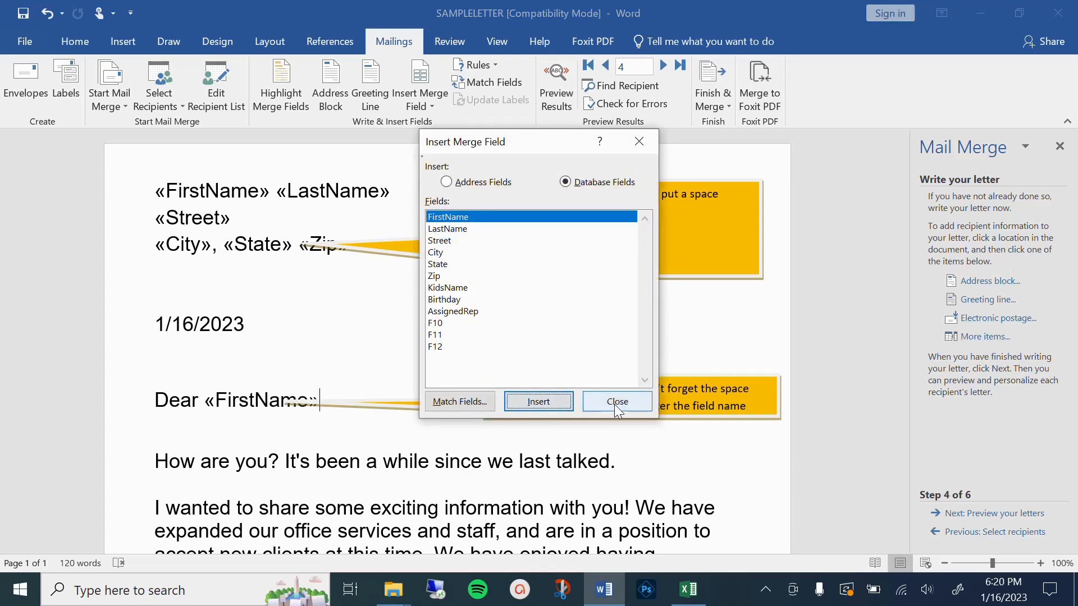
click(617, 402)
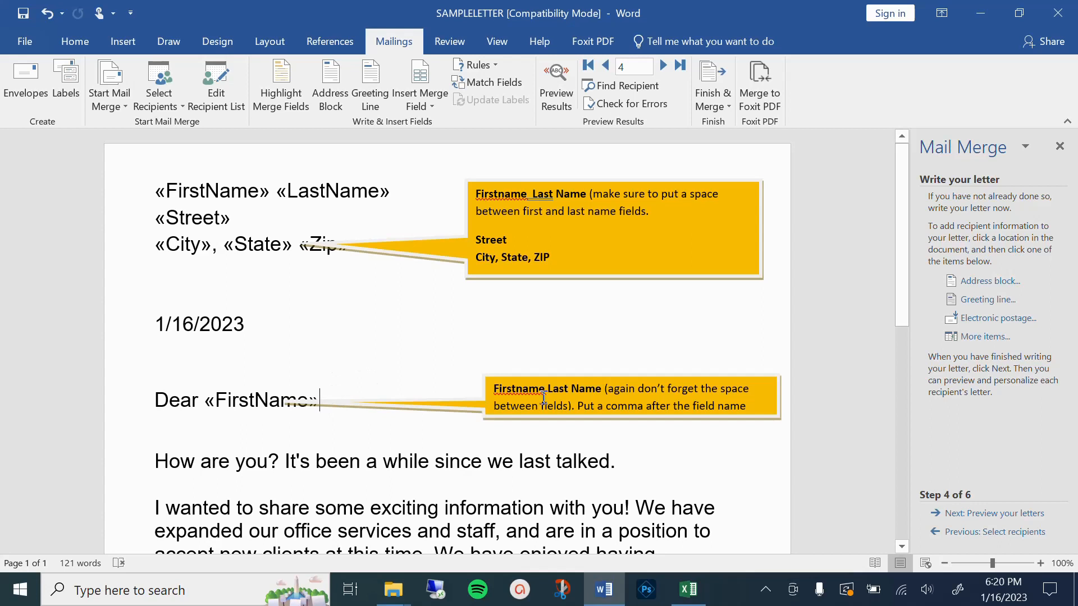
drag(556, 380, 542, 343)
click(362, 411)
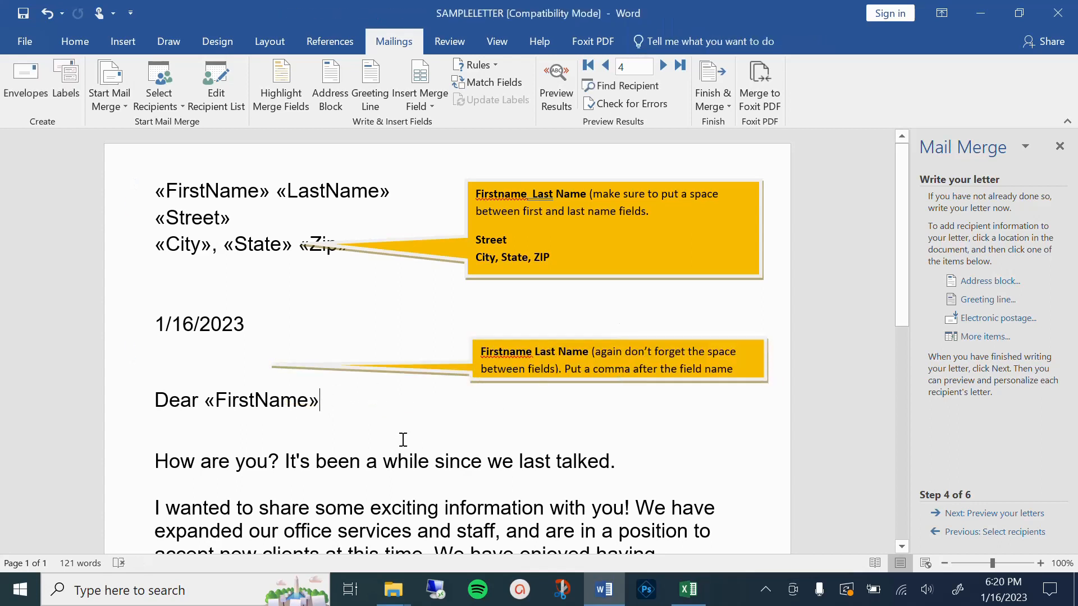
text(,)
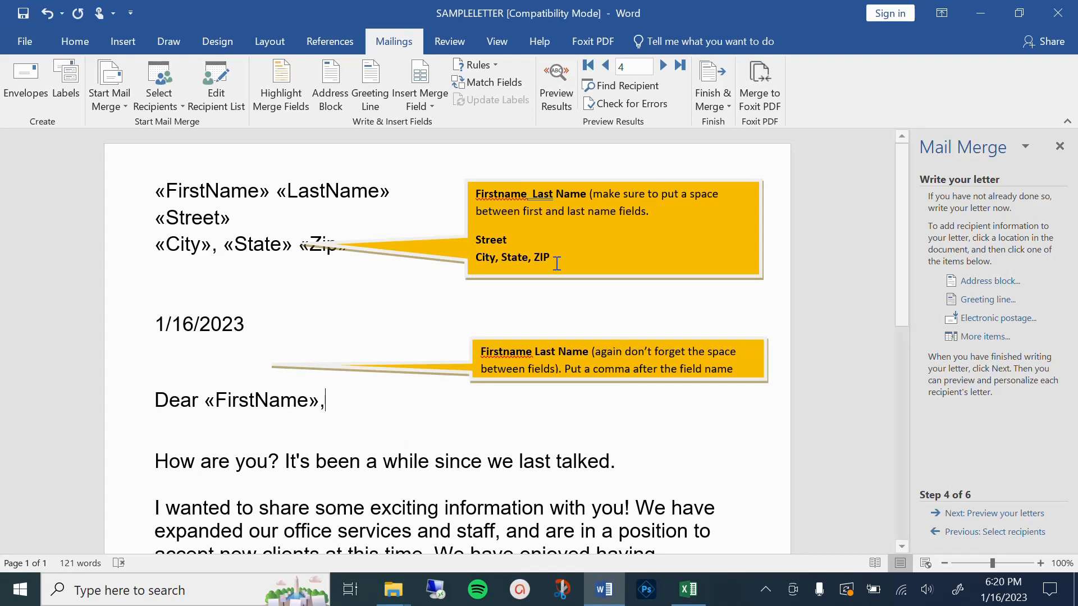
Step: Replace the underscore blank after "We have enjoyed having" in the body paragraph with the KidsName merge field
scroll(399, 489, down, 3)
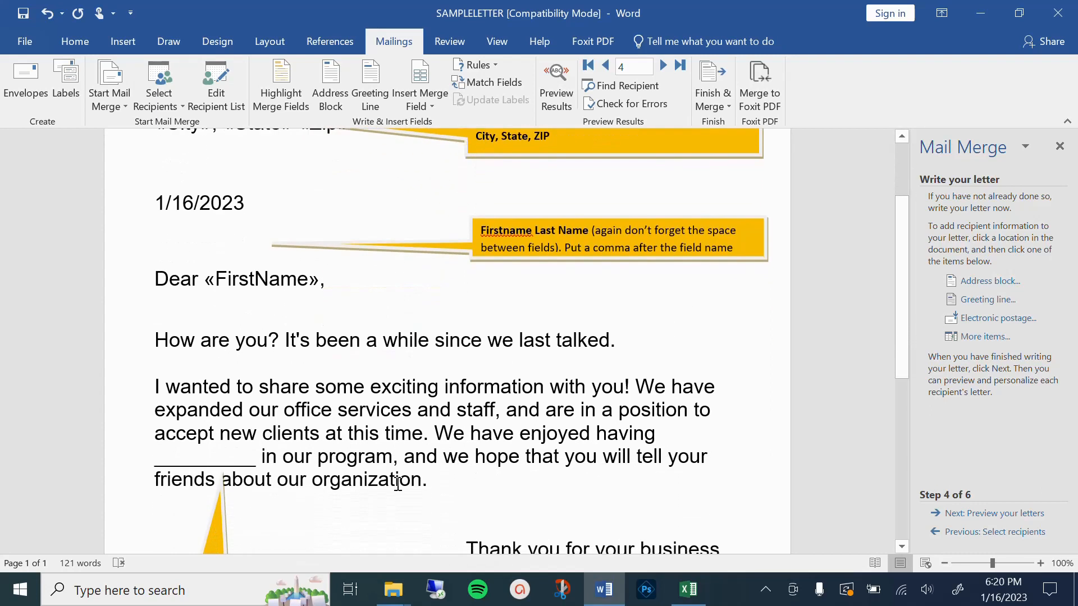
drag(260, 463, 148, 464)
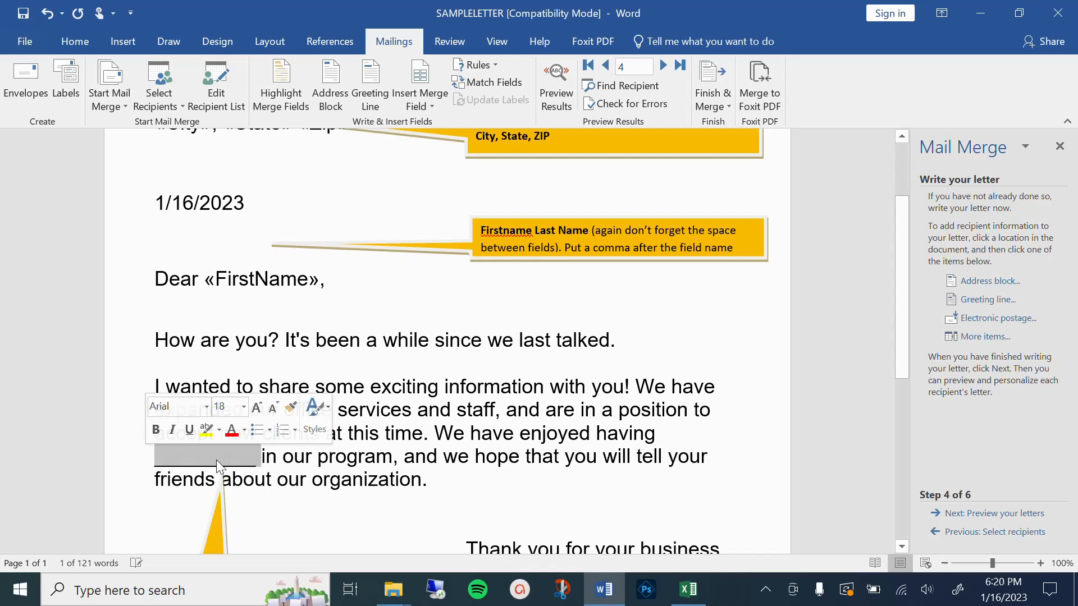
key(Delete)
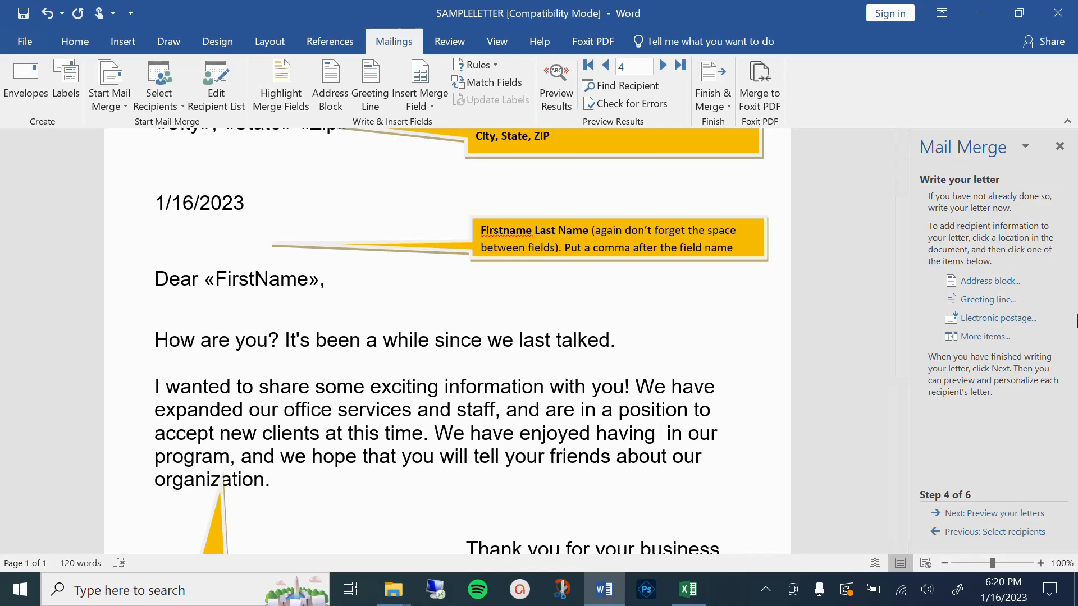
click(985, 337)
click(444, 288)
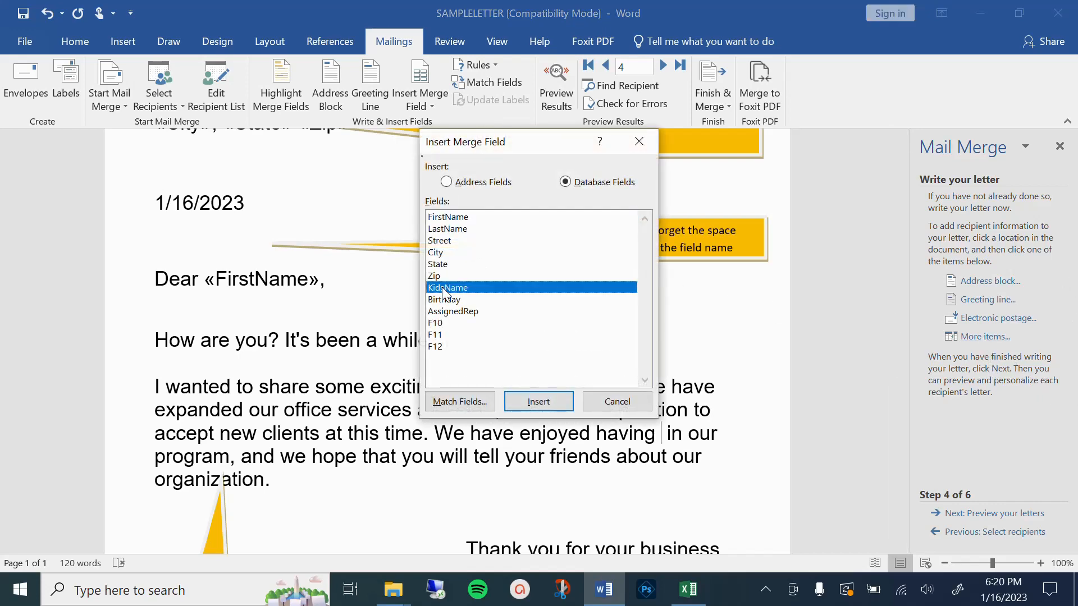
click(565, 401)
click(624, 408)
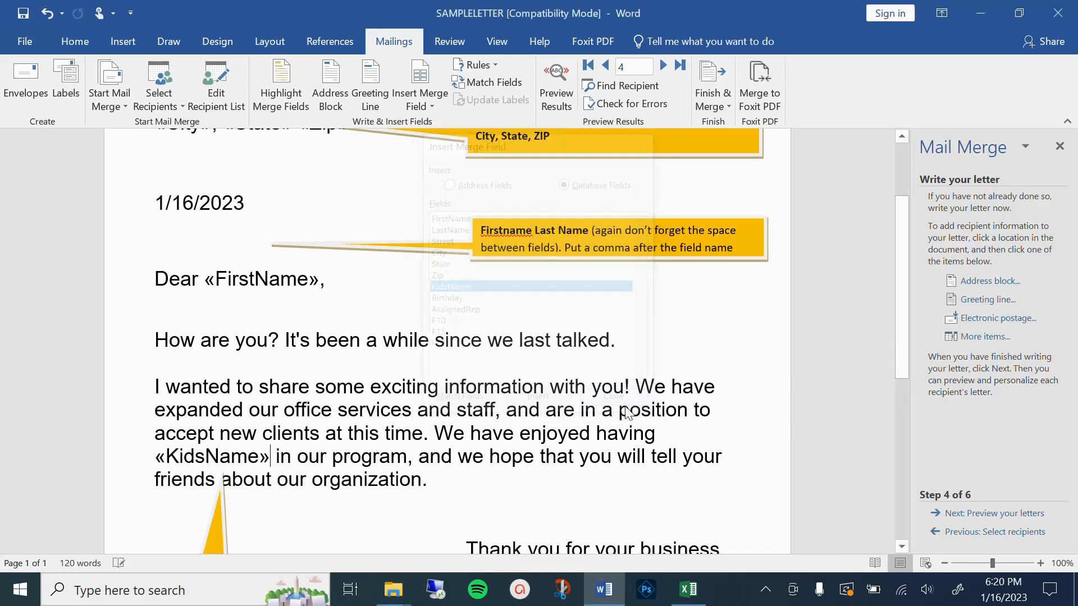
Step: Check the letter with its merge fields and advance the wizard to previewing the merged letters
scroll(564, 505, down, 5)
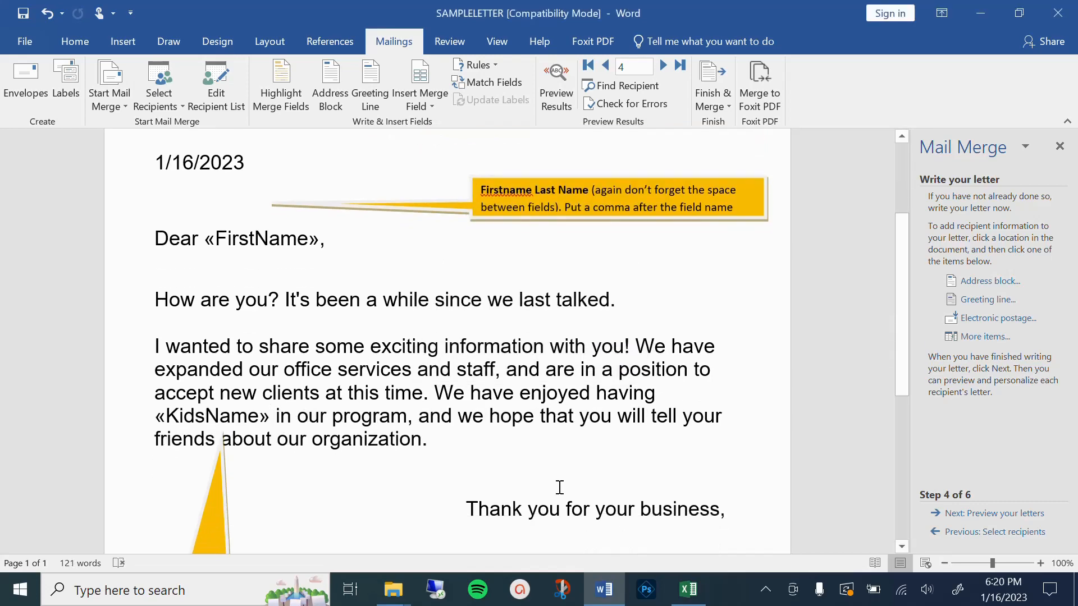
scroll(559, 483, up, 8)
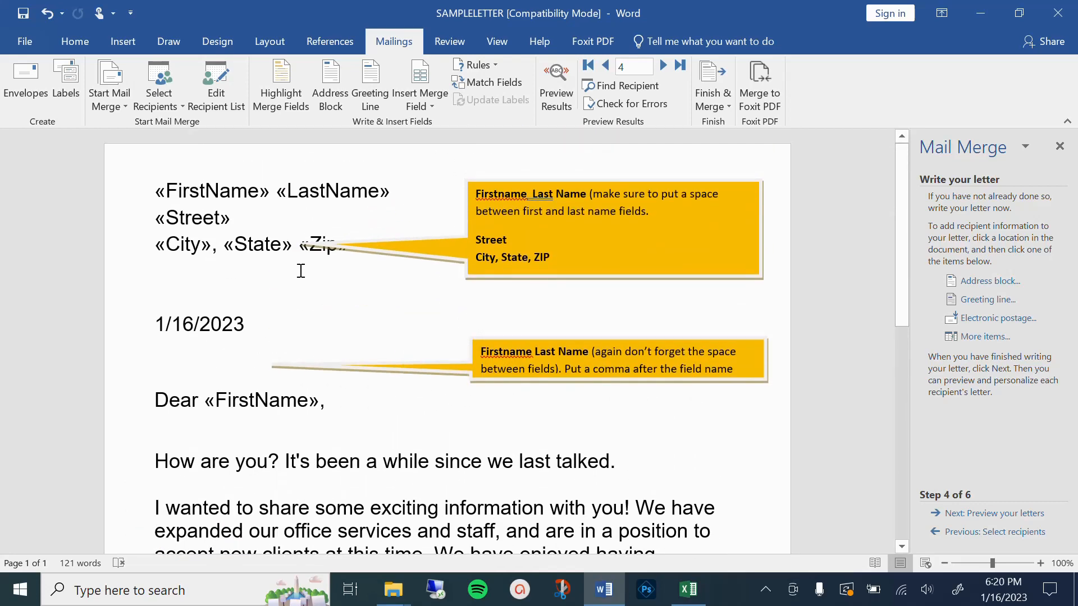
click(964, 513)
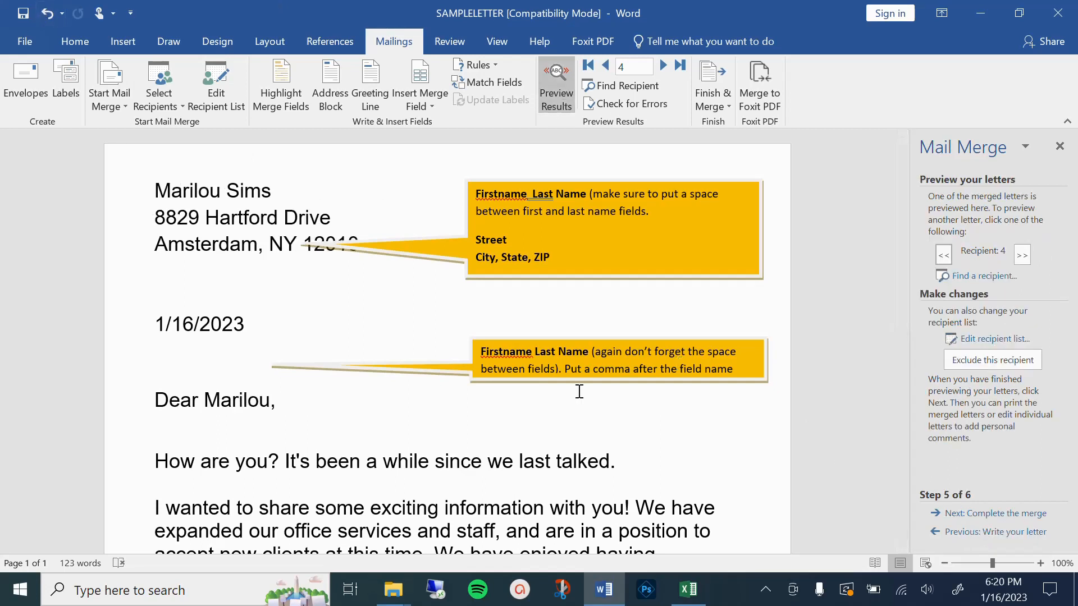
Step: Delete the two orange instruction callouts beside the recipient address and above the greeting
click(616, 195)
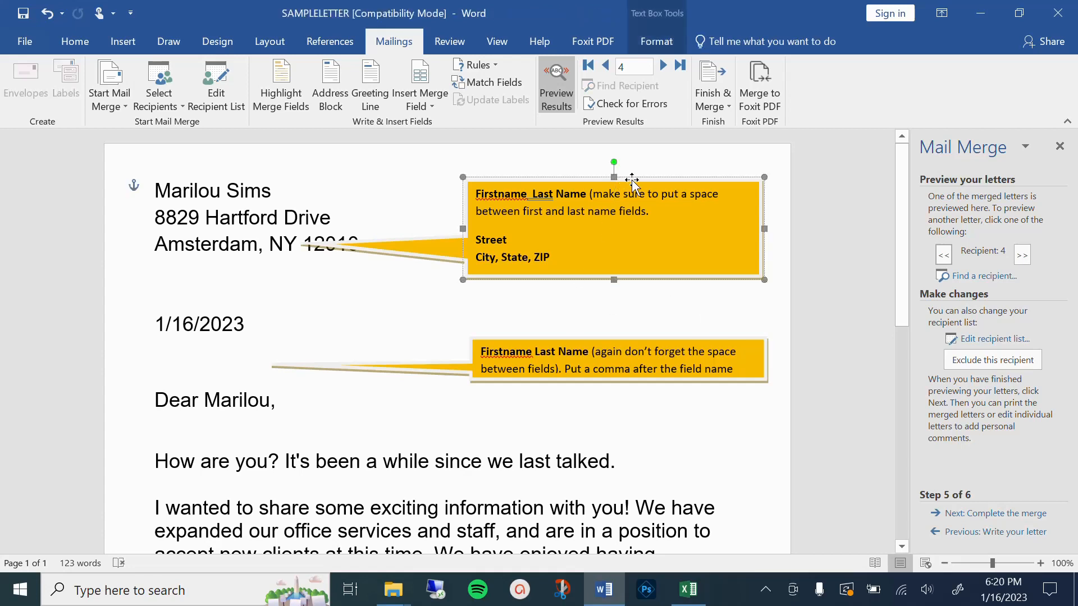
key(Delete)
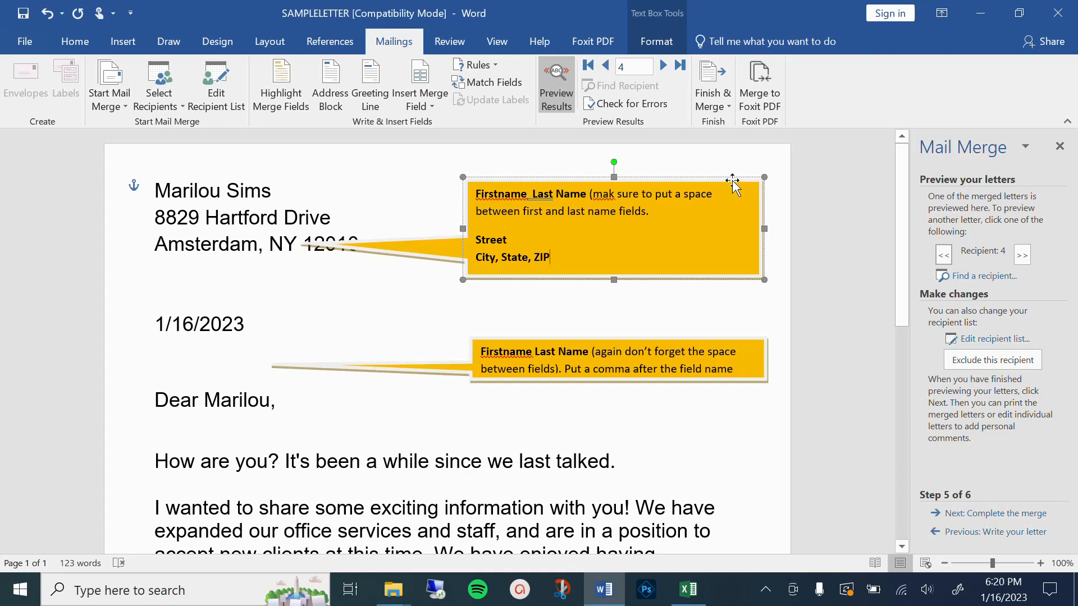
click(731, 185)
key(Delete)
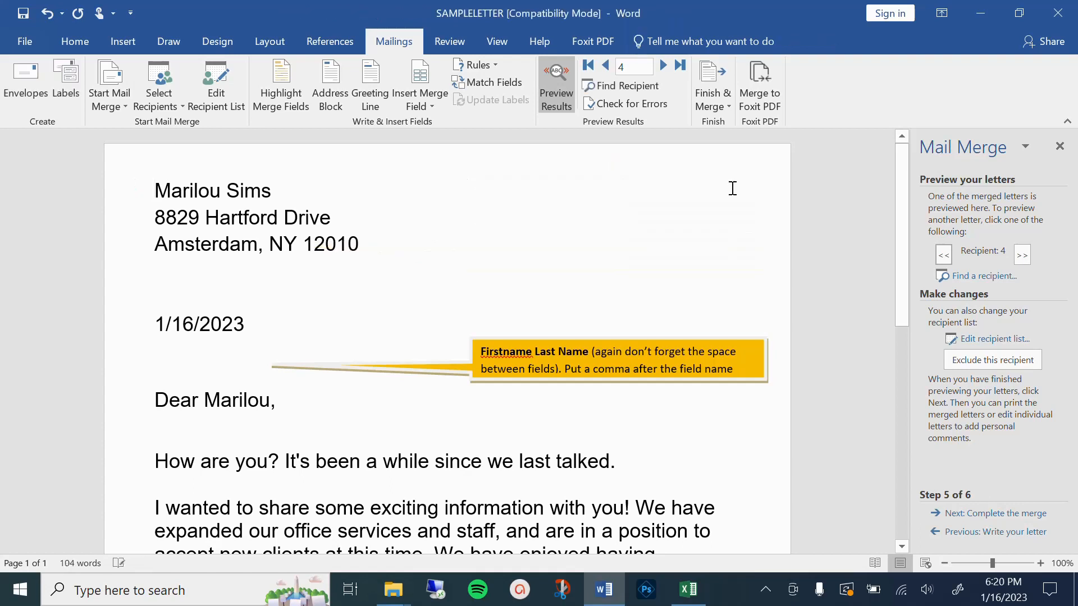
click(615, 341)
key(Delete)
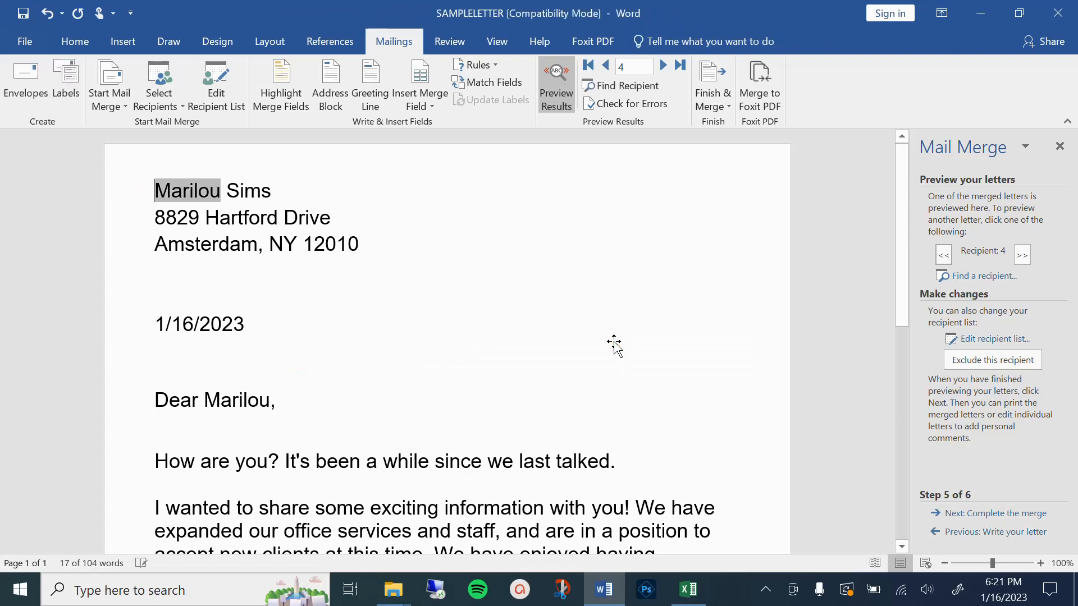
Step: Preview the merged letters from recipient 4 through recipient 10, checking the address, greeting and child's name in the body
scroll(628, 288, down, 2)
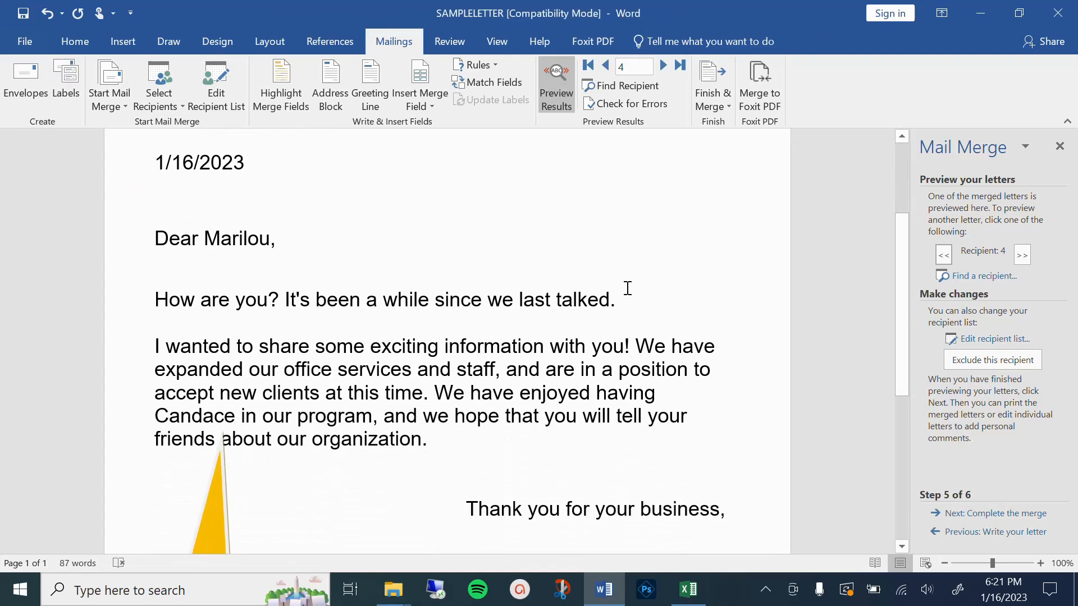
scroll(489, 348, up, 3)
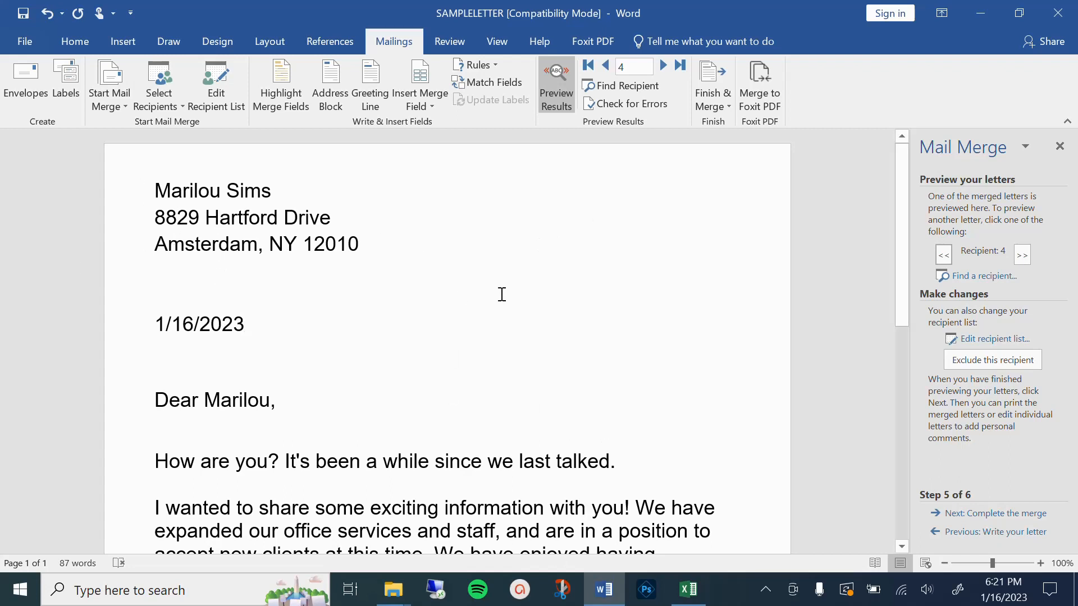
scroll(370, 414, down, 2)
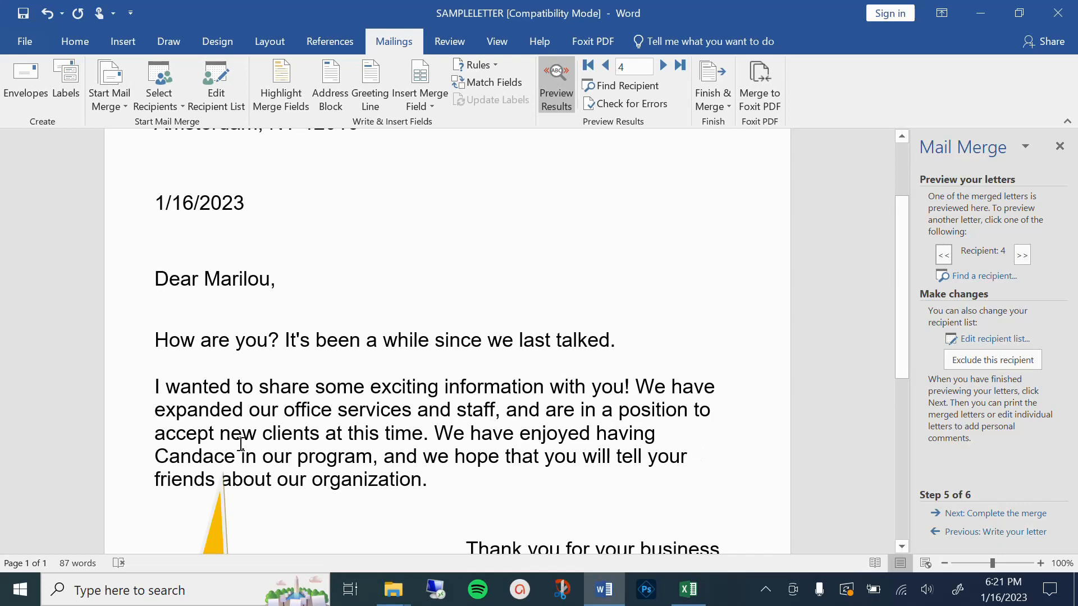
scroll(713, 365, down, 2)
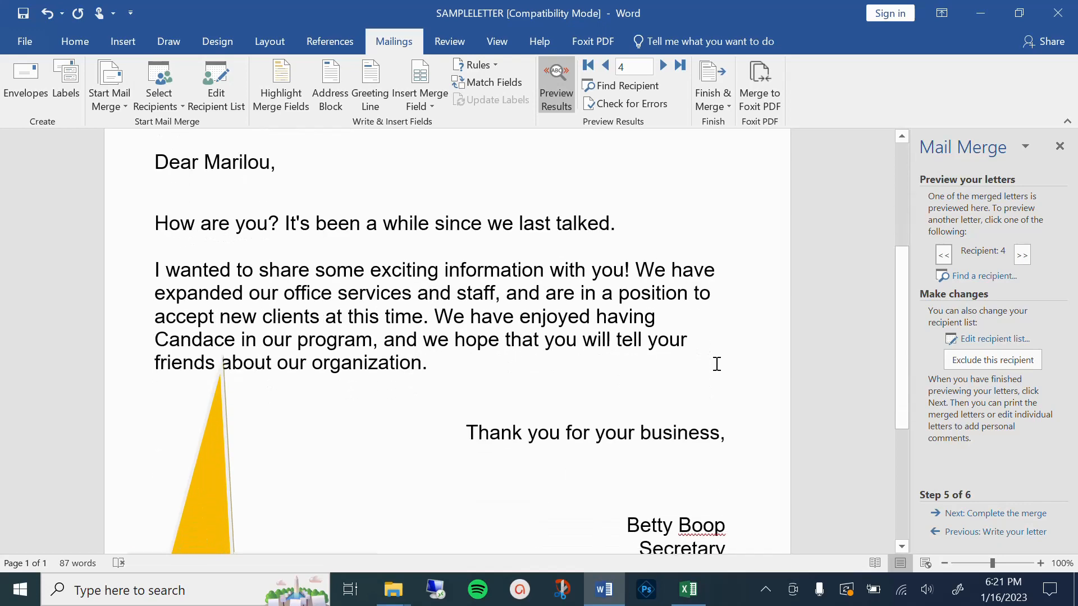
scroll(717, 362, up, 1)
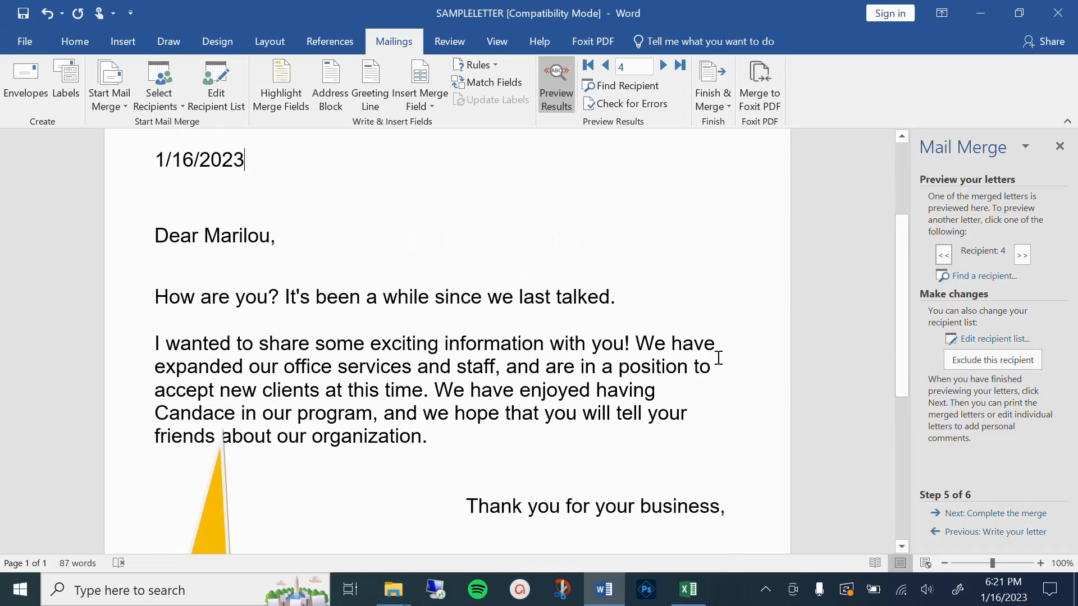
click(1022, 254)
scroll(454, 335, up, 3)
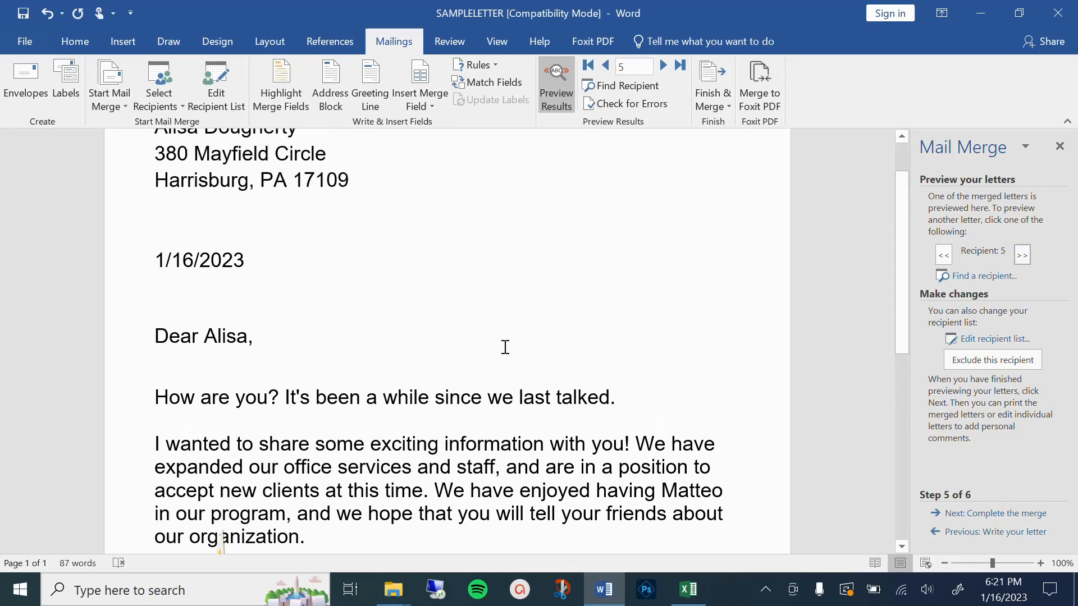
click(1023, 255)
click(1022, 256)
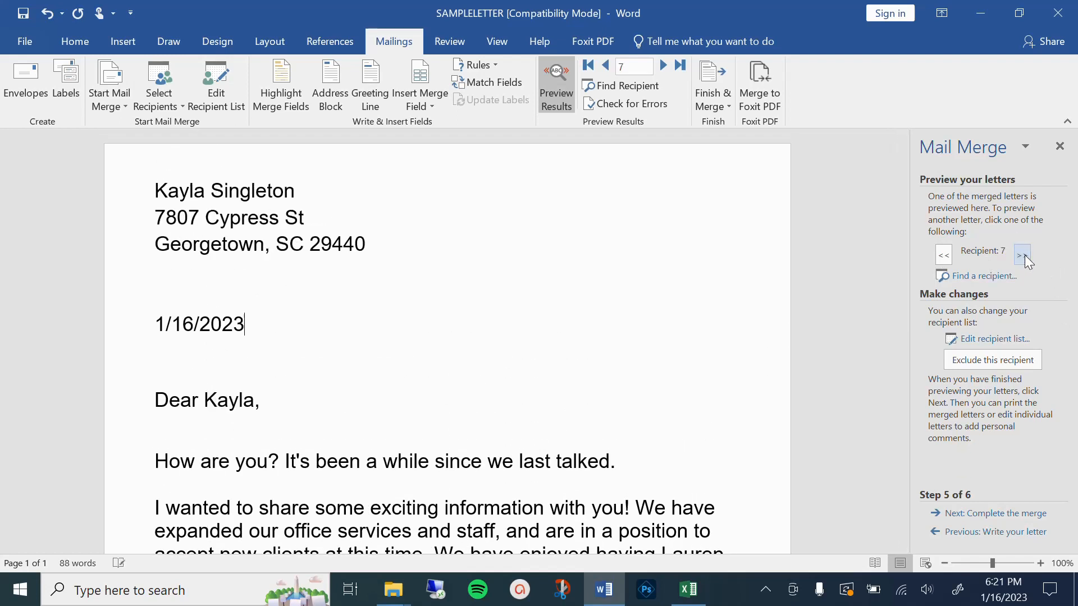
click(1023, 255)
click(1023, 255)
click(1023, 255)
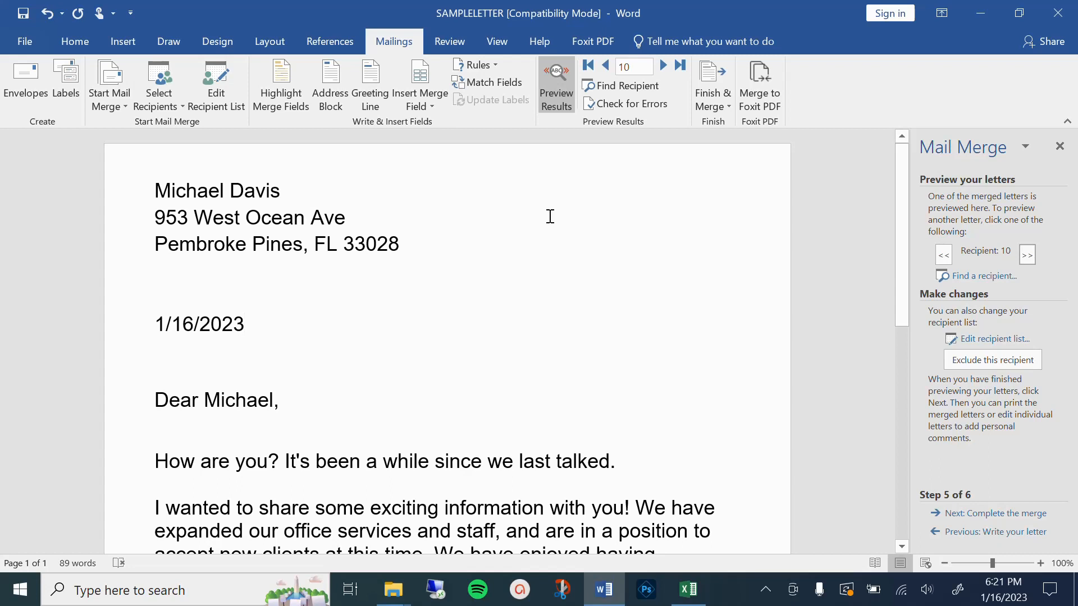
Step: Delete the orange KidsName callout below the body paragraph
scroll(689, 359, down, 4)
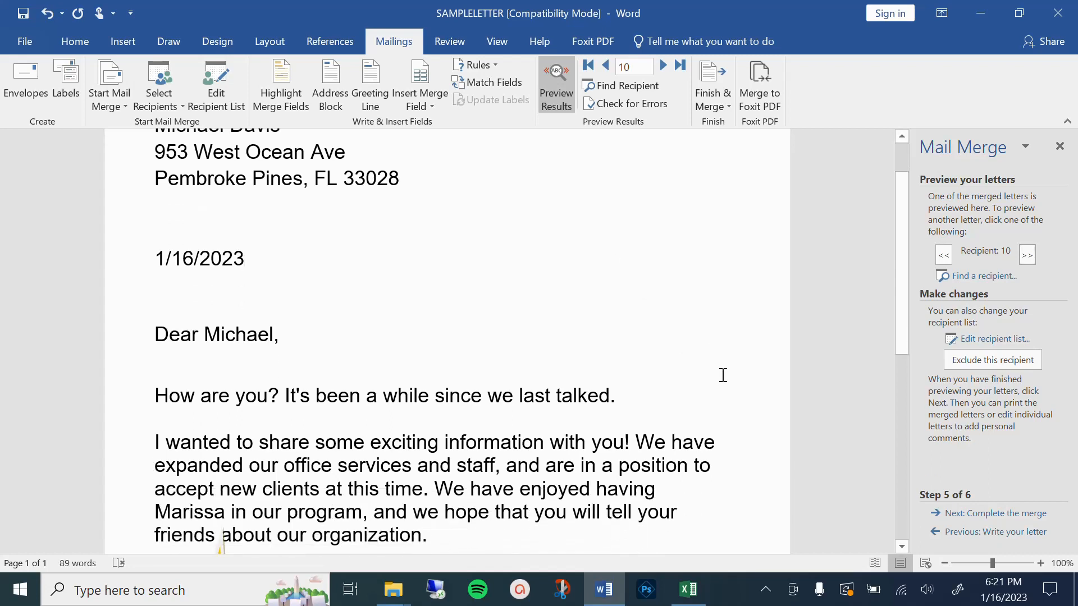
scroll(666, 384, down, 2)
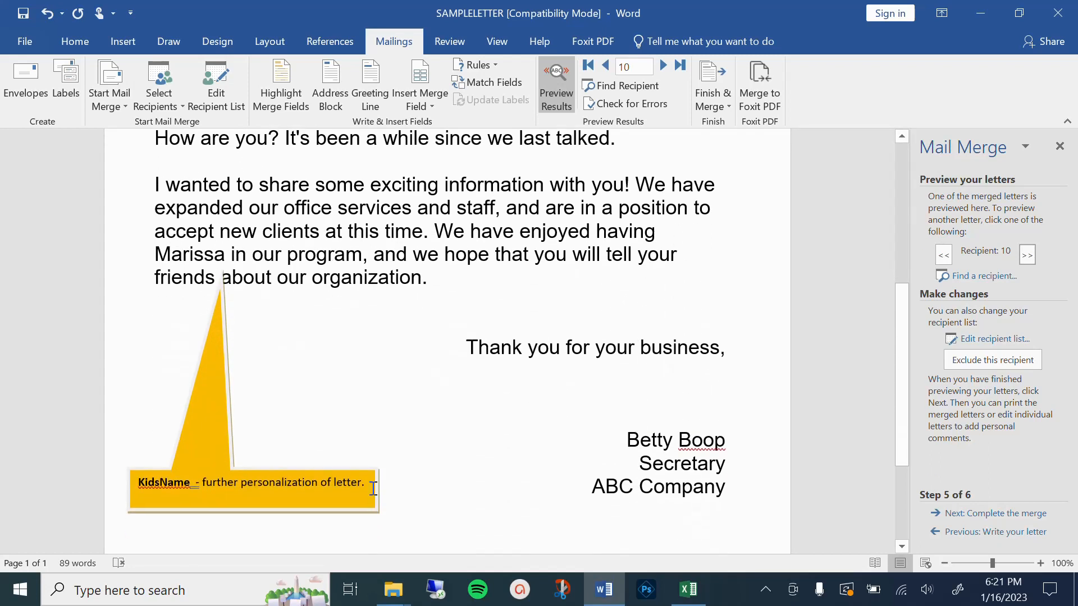
click(285, 475)
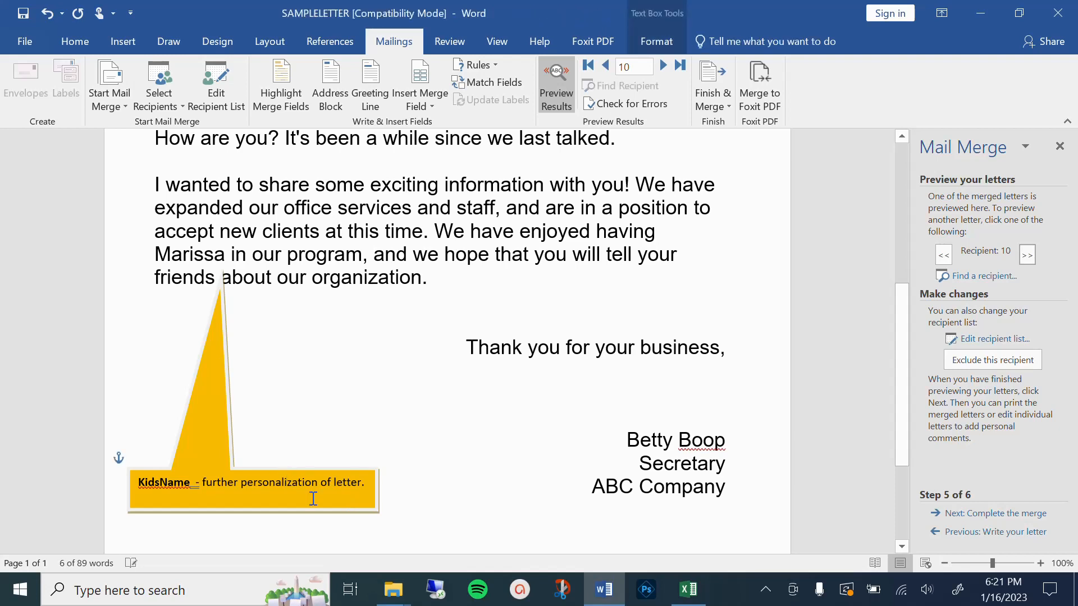
click(218, 469)
key(Delete)
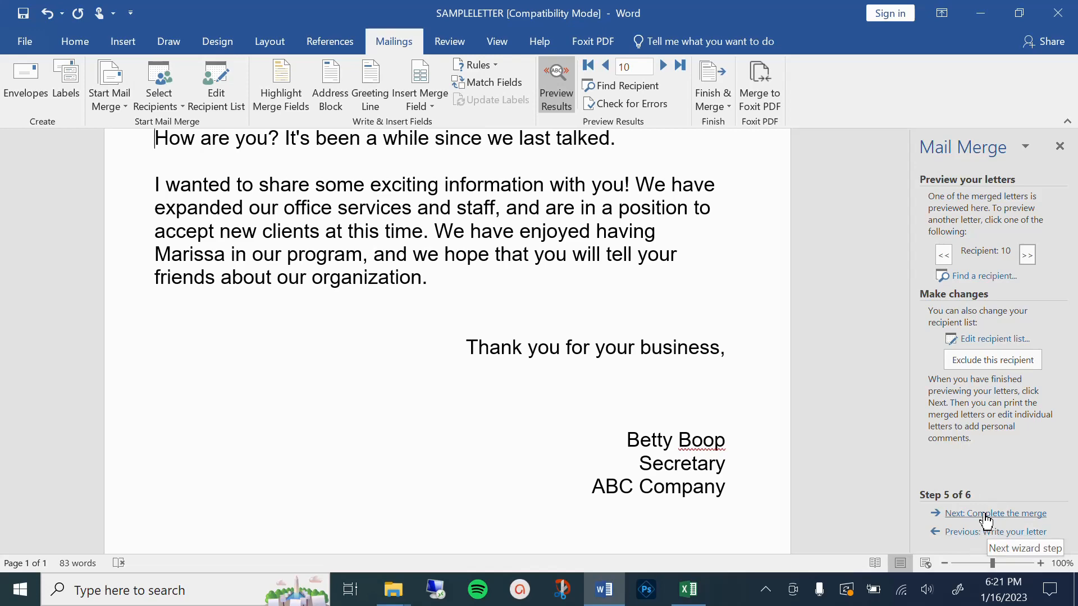
Step: Advance the wizard to completing the merge and merge all records into a new document for editing individual letters
scroll(393, 280, up, 2)
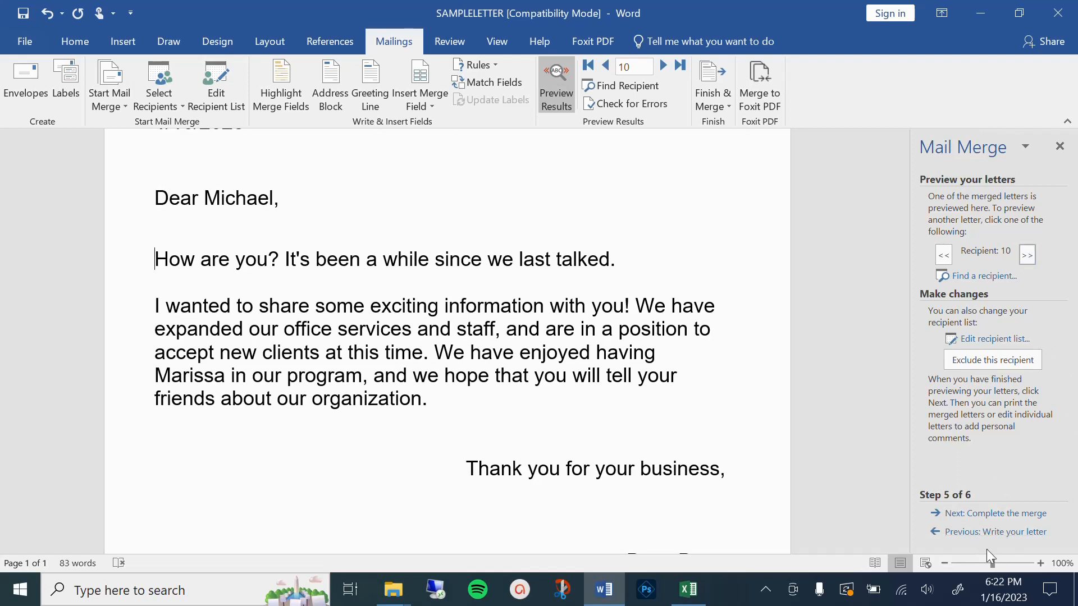
click(987, 516)
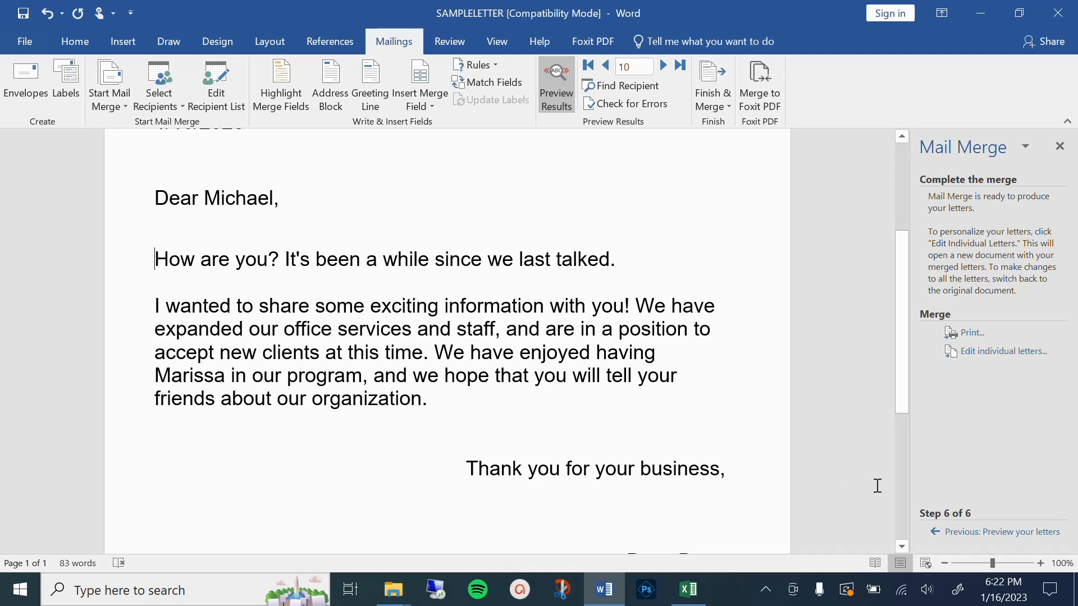
click(989, 355)
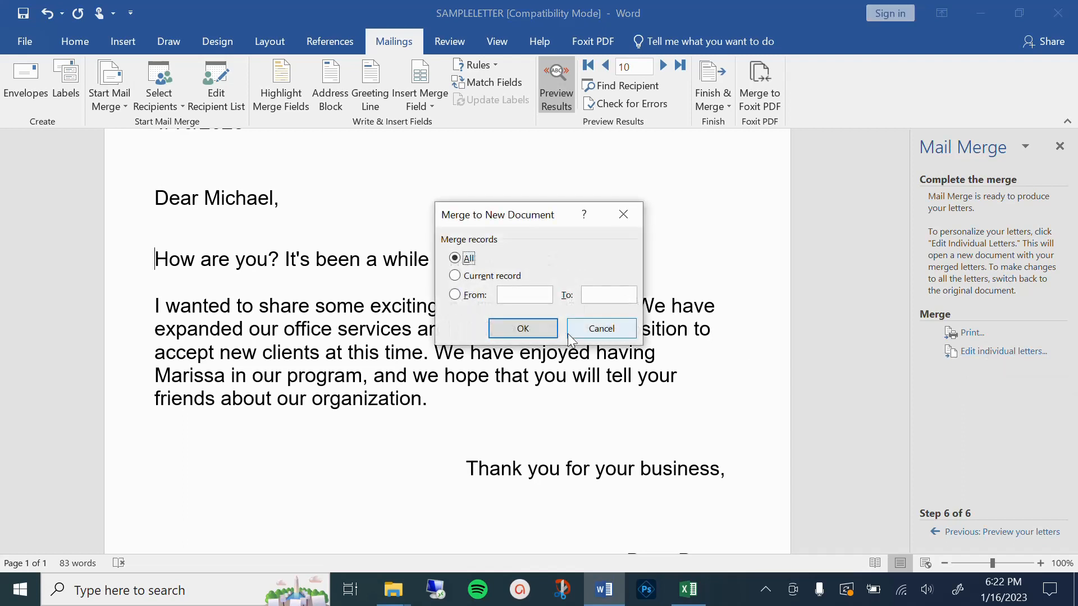
click(530, 328)
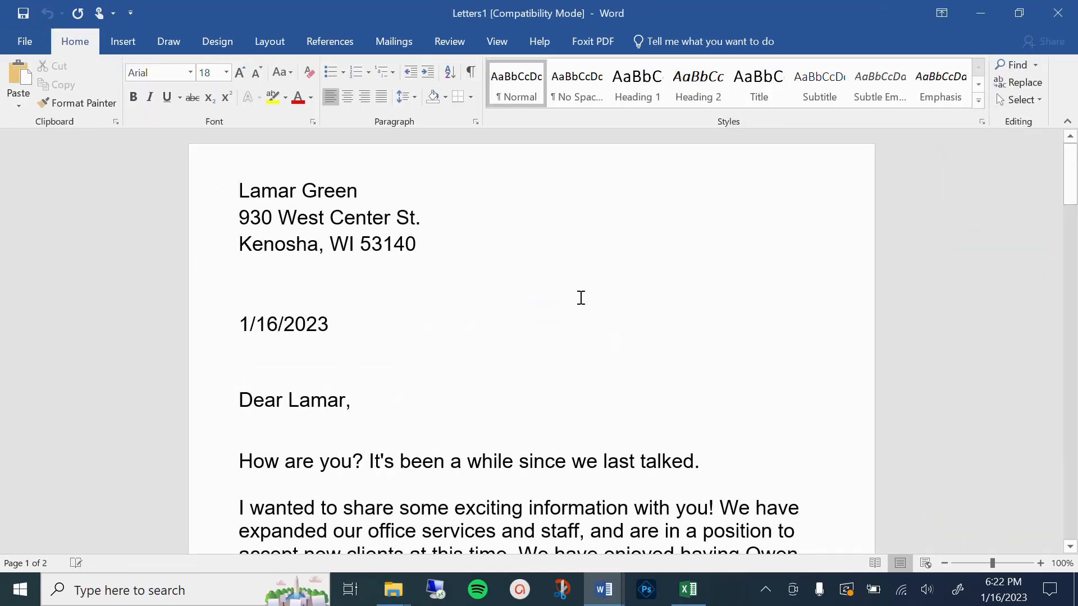
Step: Look through the individual letters in the merged document, checking each recipient's address, greeting and child's name
scroll(678, 264, down, 15)
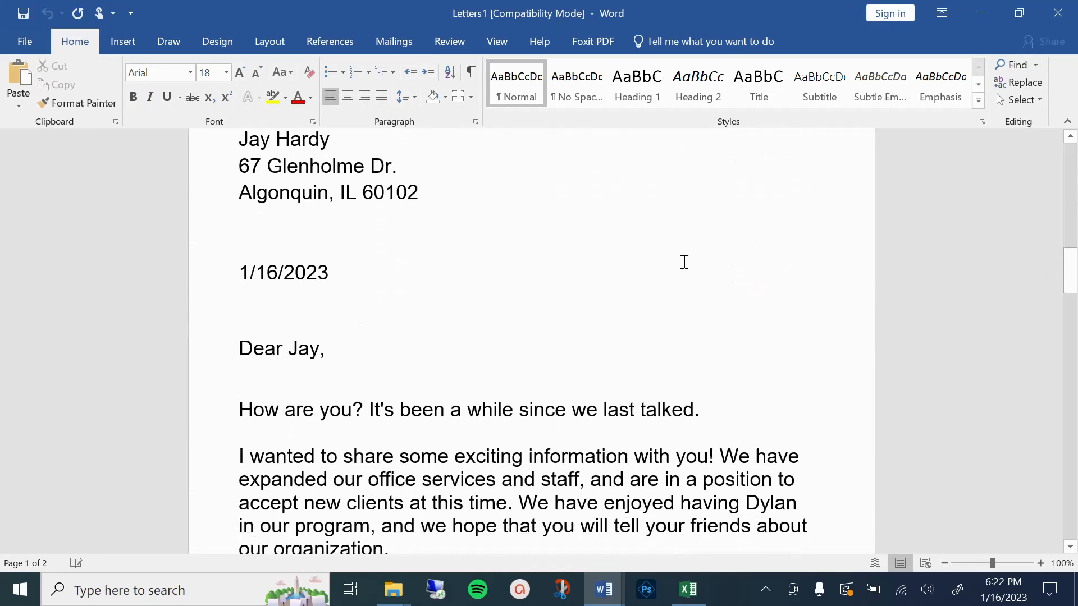
scroll(685, 262, down, 15)
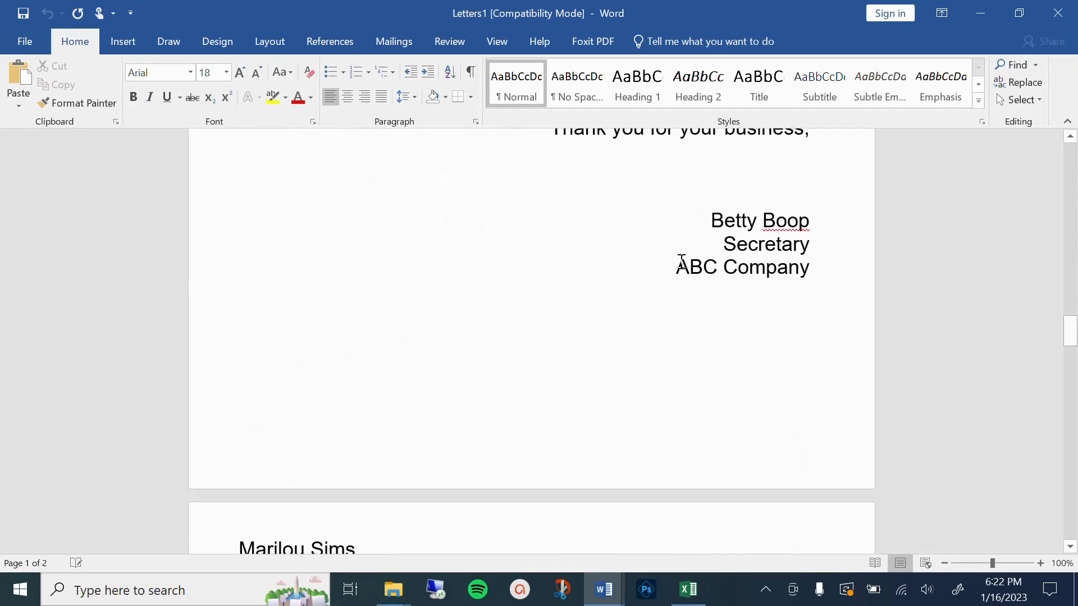
scroll(681, 262, down, 15)
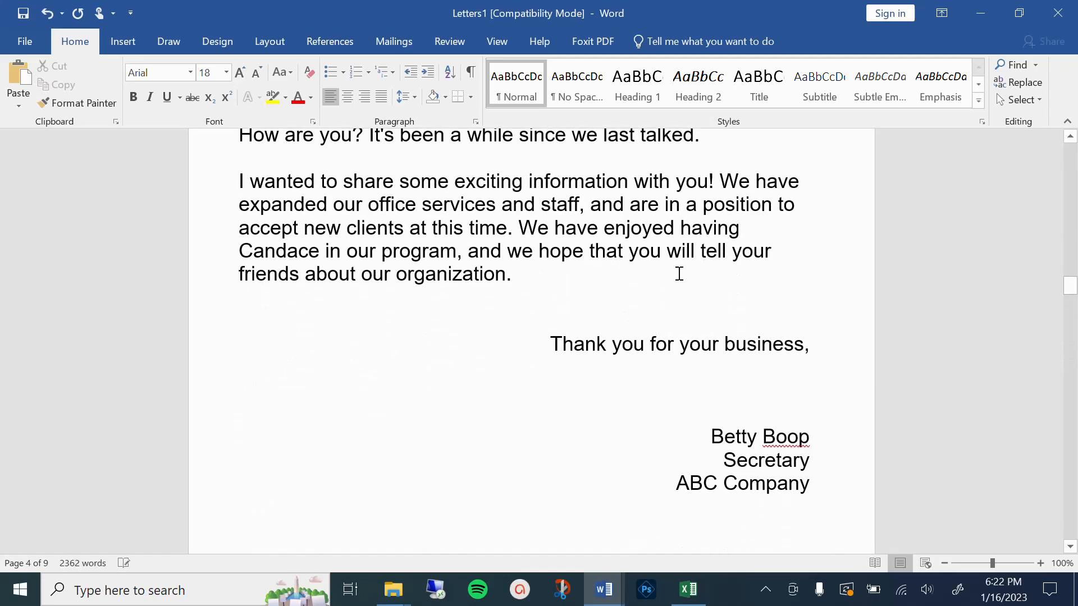
scroll(678, 268, up, 6)
scroll(433, 247, down, 4)
scroll(240, 267, down, 1)
scroll(322, 337, down, 10)
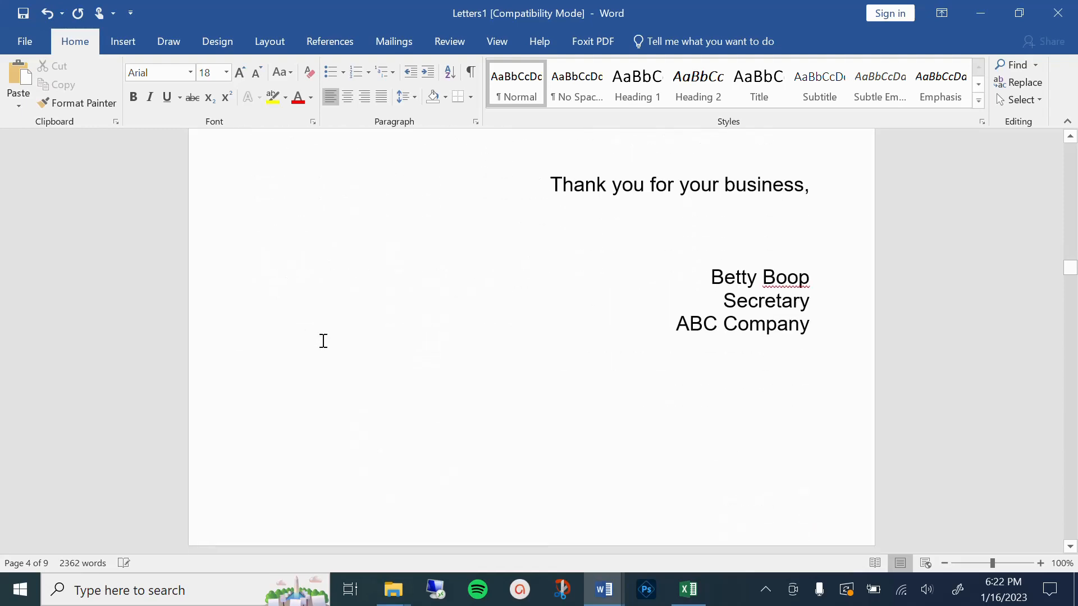
scroll(324, 338, down, 12)
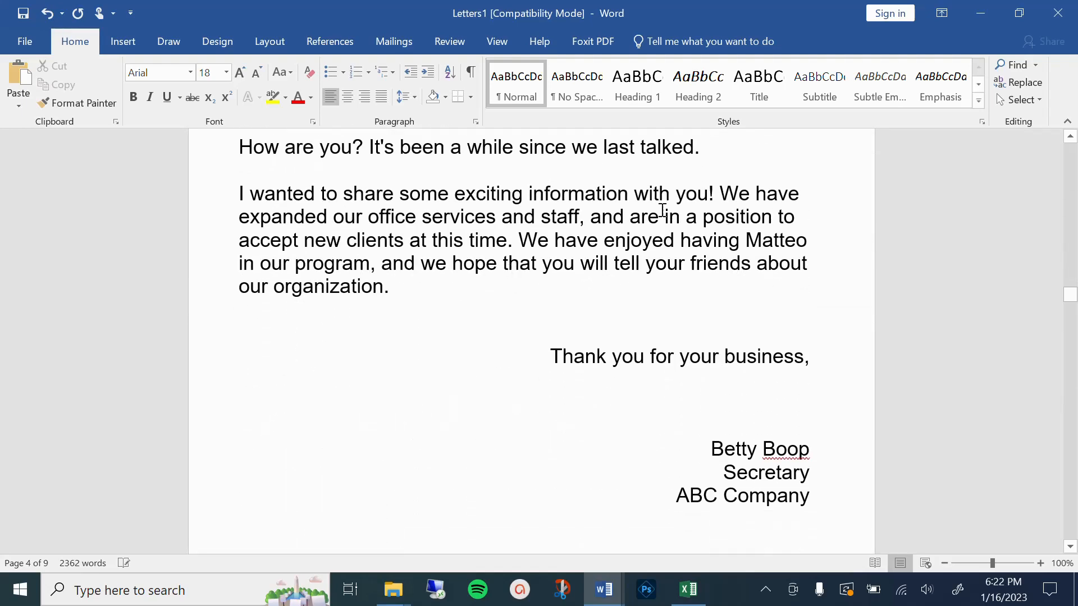
scroll(839, 239, down, 5)
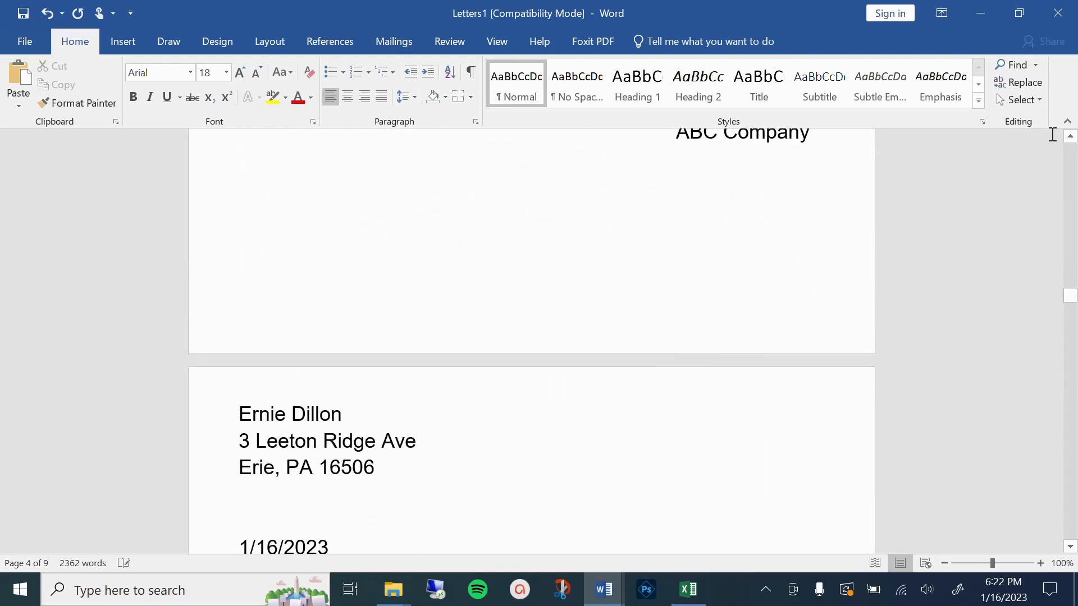
drag(1070, 303, 1071, 306)
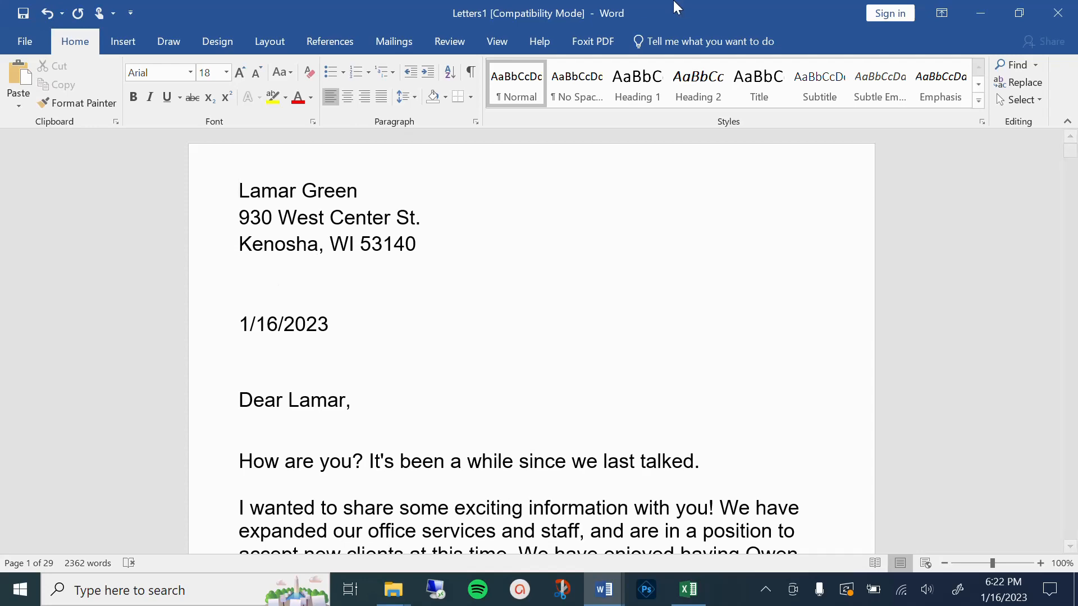
Step: Shrink the Letters1 window to float over the SAMPLELETTER window, enlarge it to nearly full screen, and view its second letter
drag(745, 16, 379, 112)
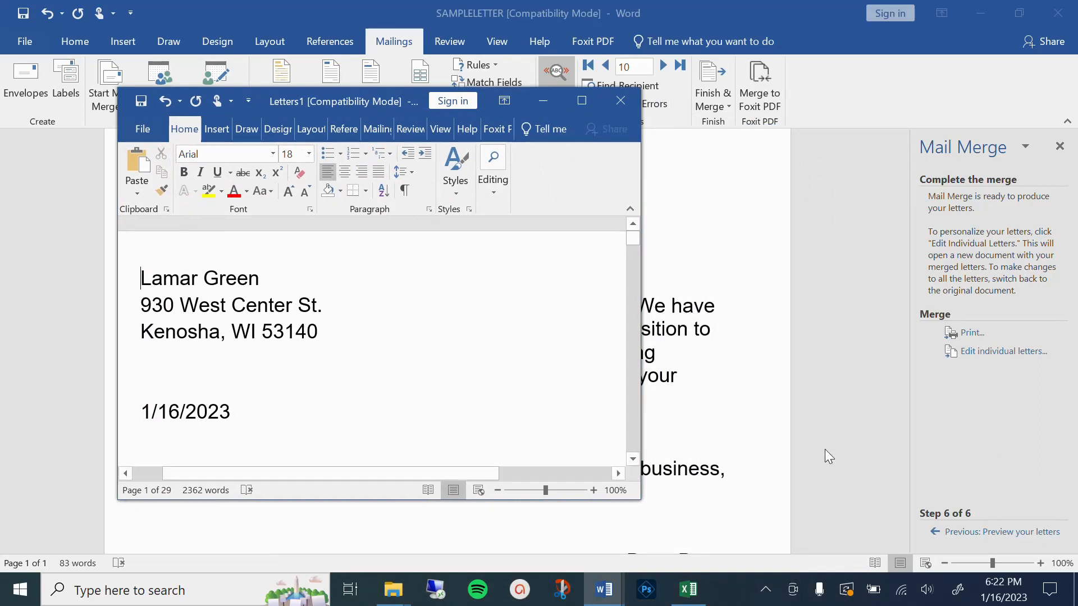
drag(640, 498, 1075, 494)
drag(719, 91, 641, 26)
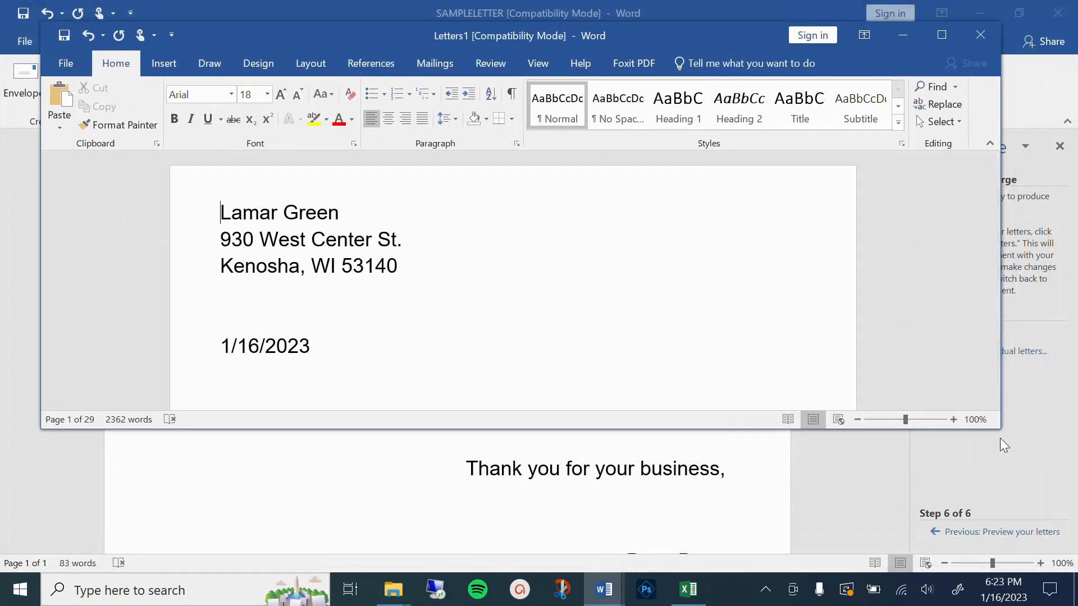
drag(999, 428, 1059, 547)
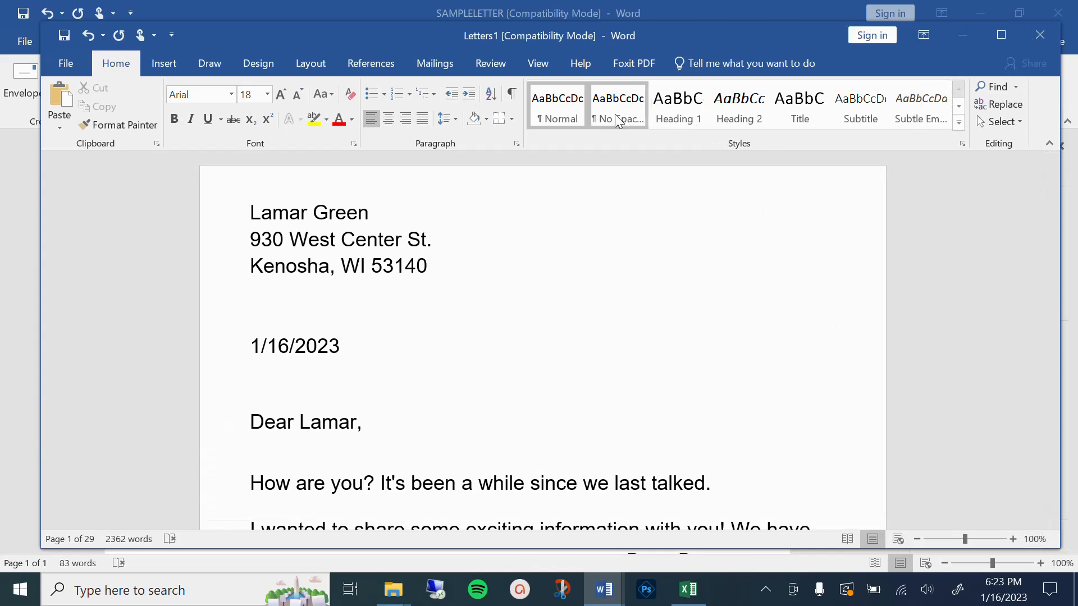
scroll(663, 360, down, 5)
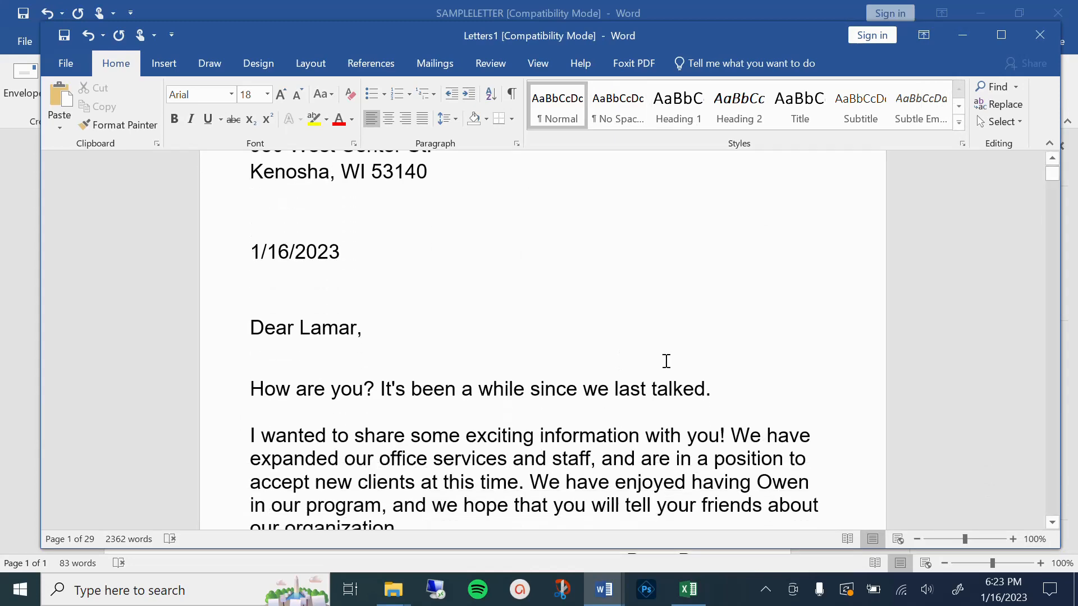
scroll(658, 350, down, 20)
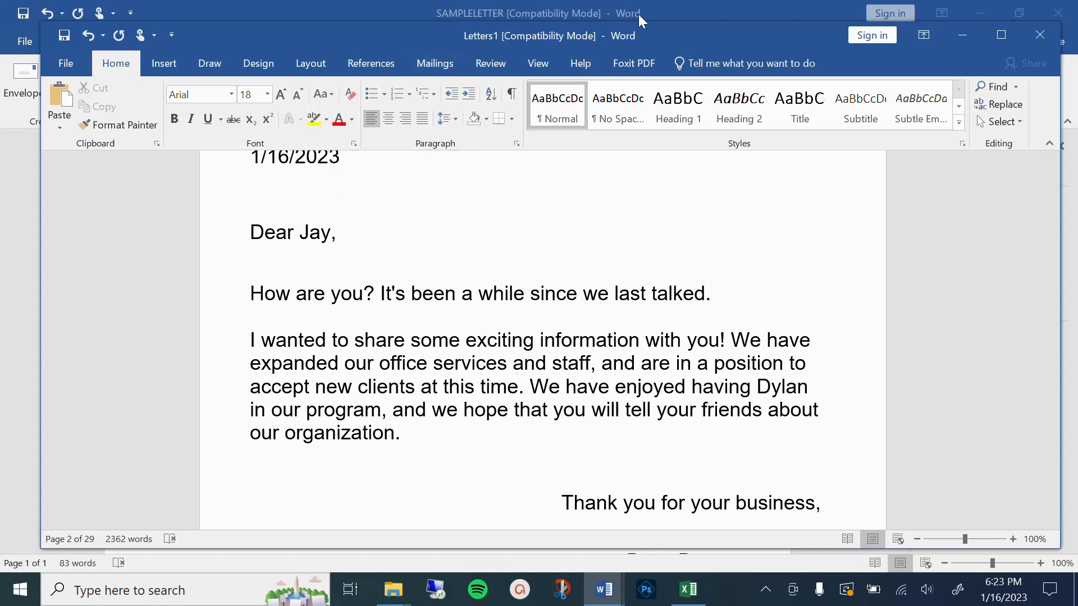
Step: Look at the mail merge document types available for the merged letters document without choosing one
click(440, 64)
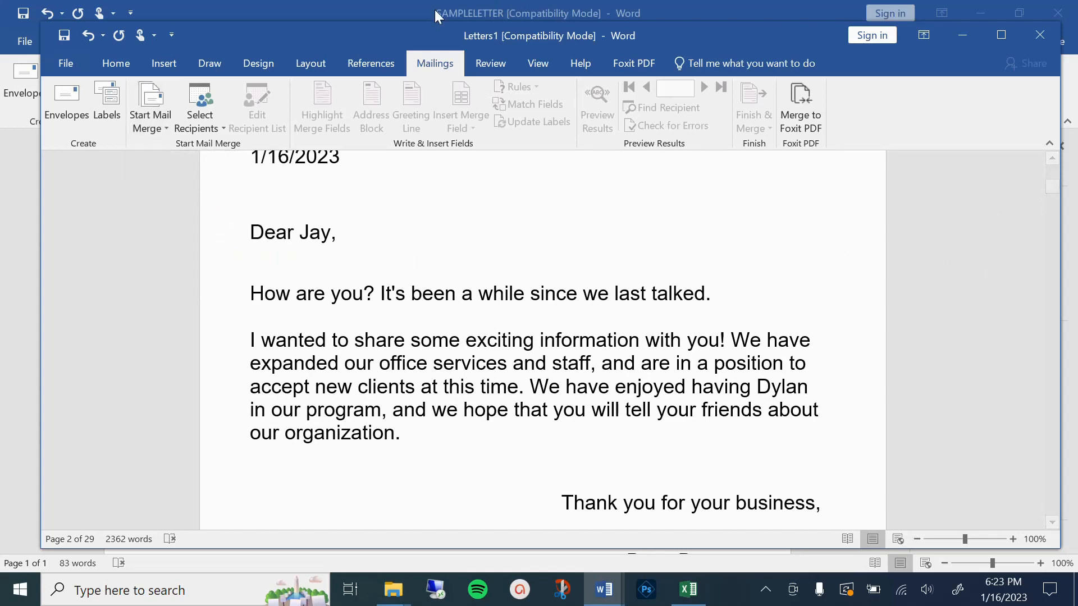
click(167, 133)
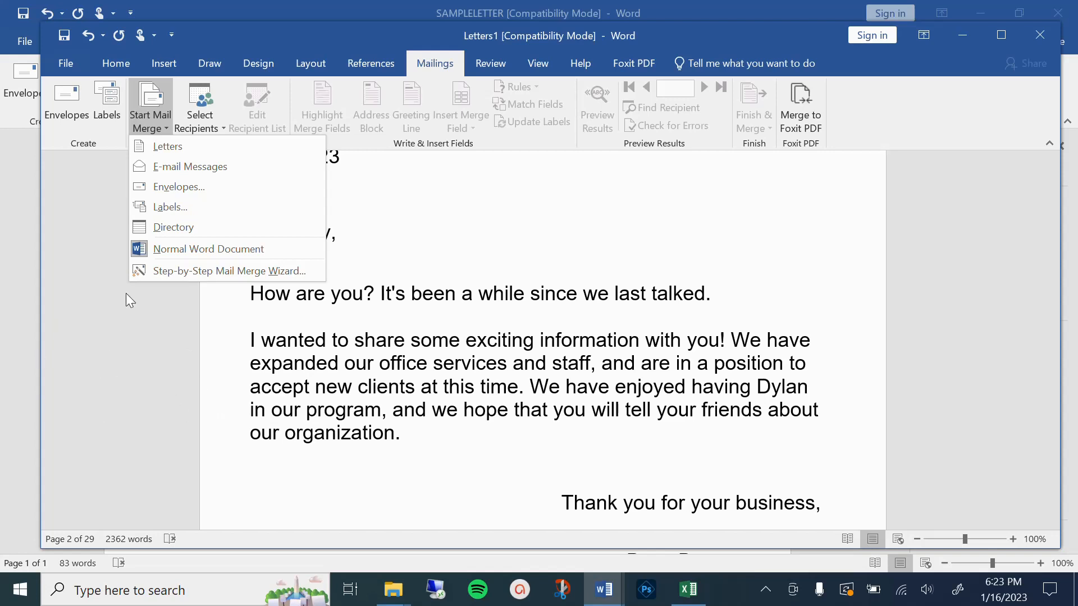
click(155, 358)
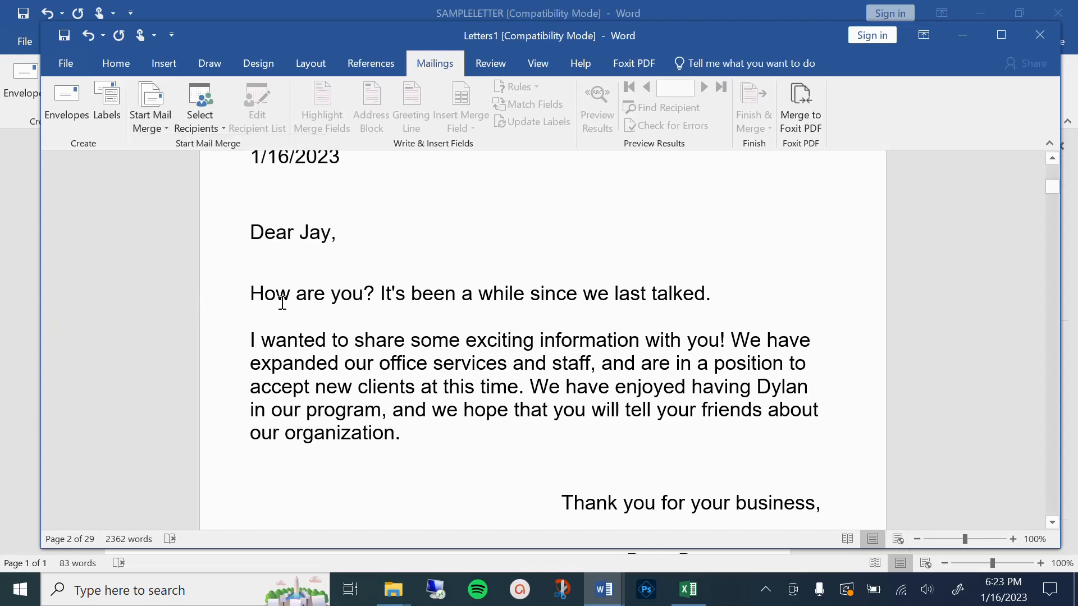